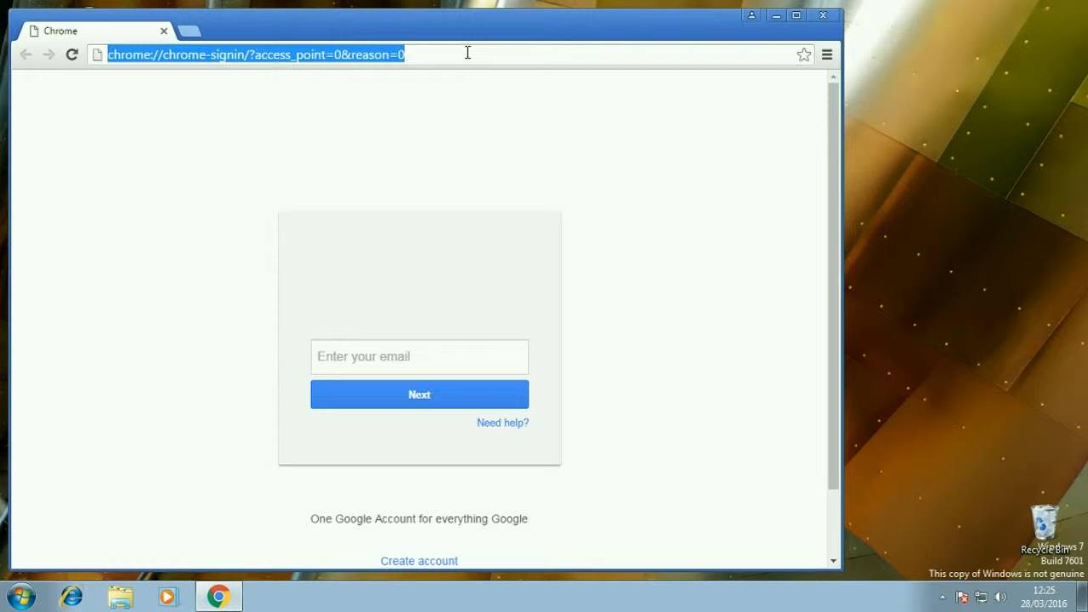
Search the web for linux mint and open the Linux Mint main page in a maximized browser window.
key("BackSpace")
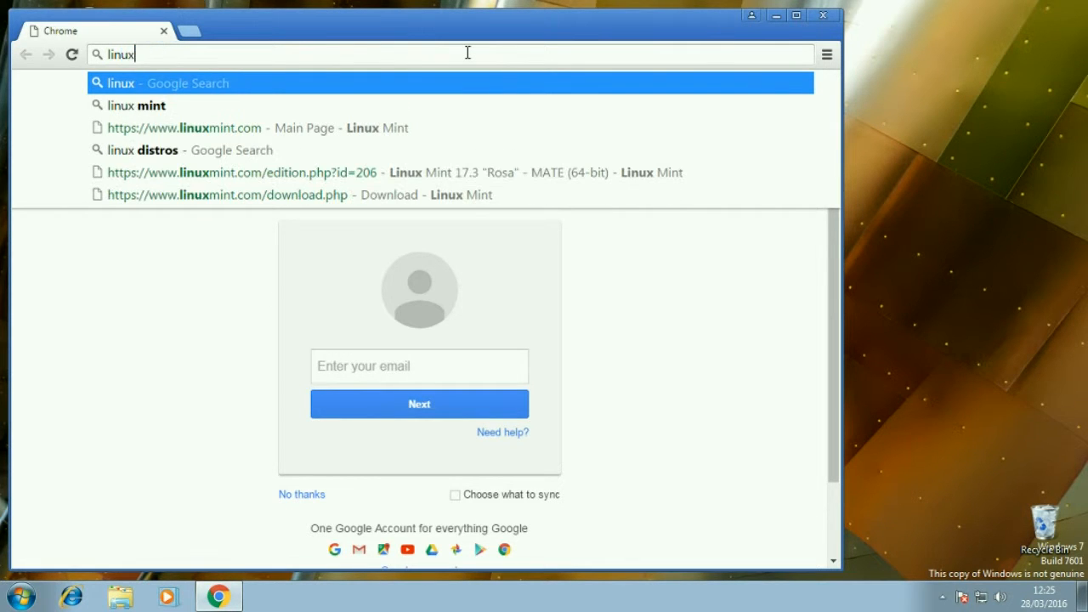
key("Down")
key("Return")
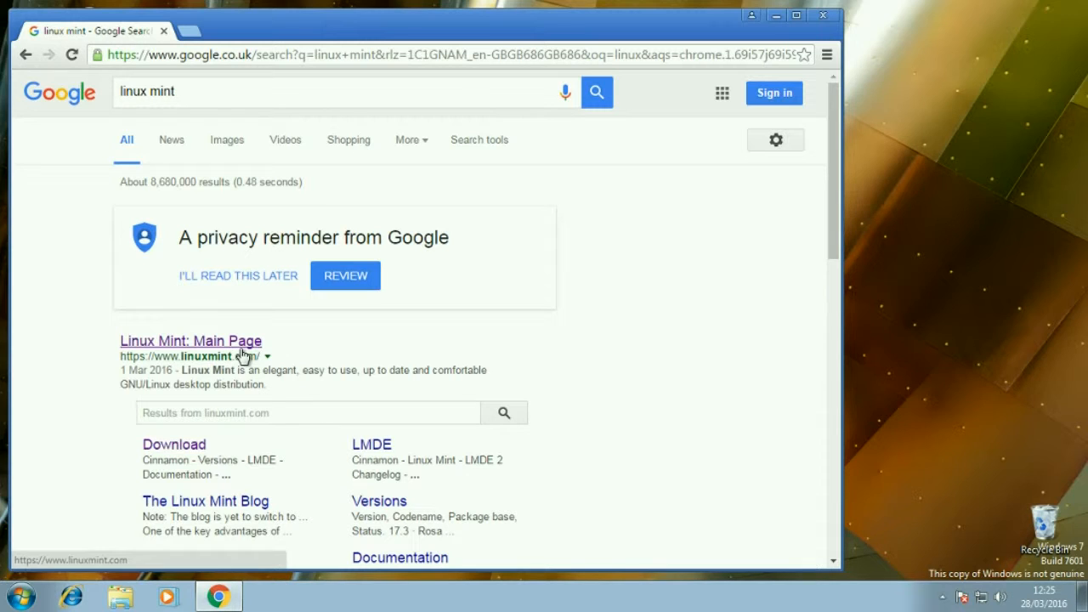
left_click(184, 343)
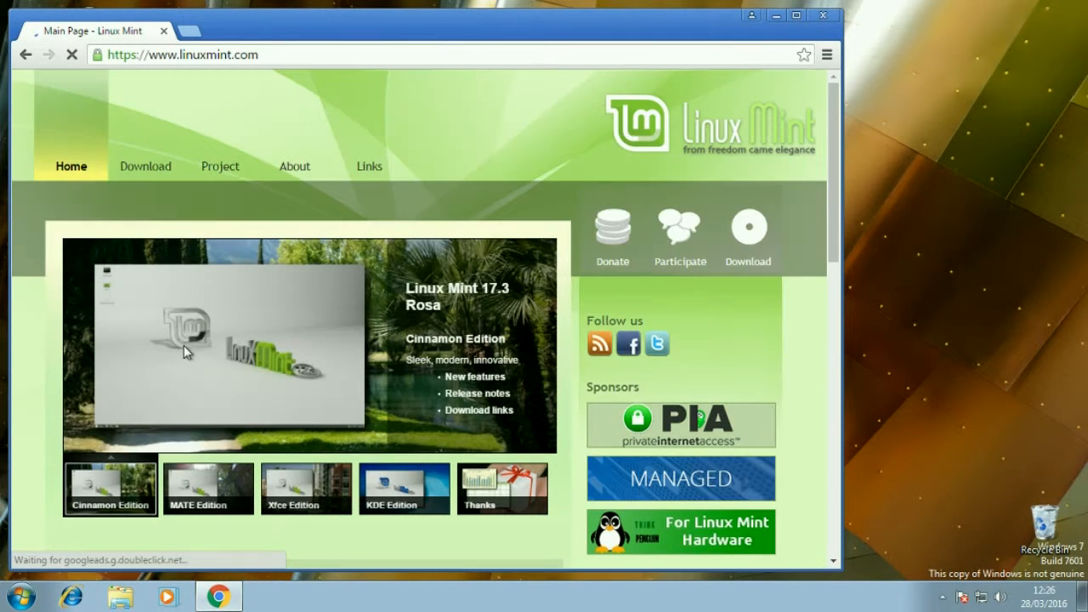
left_click(796, 15)
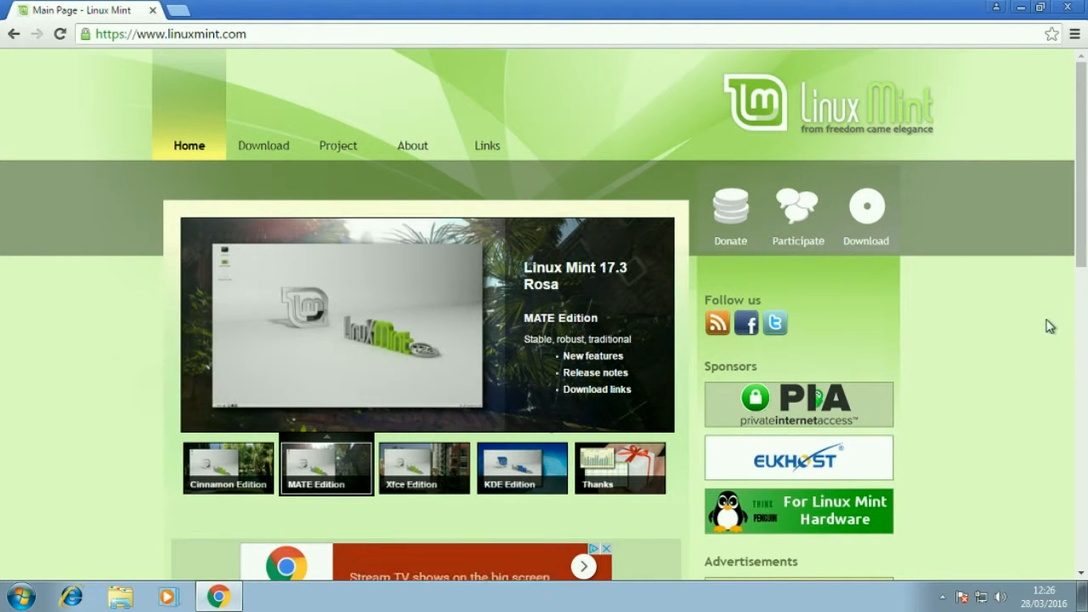
Go to the Linux Mint 17.3 download page and open the 64-bit version of the MATE edition.
left_click(869, 206)
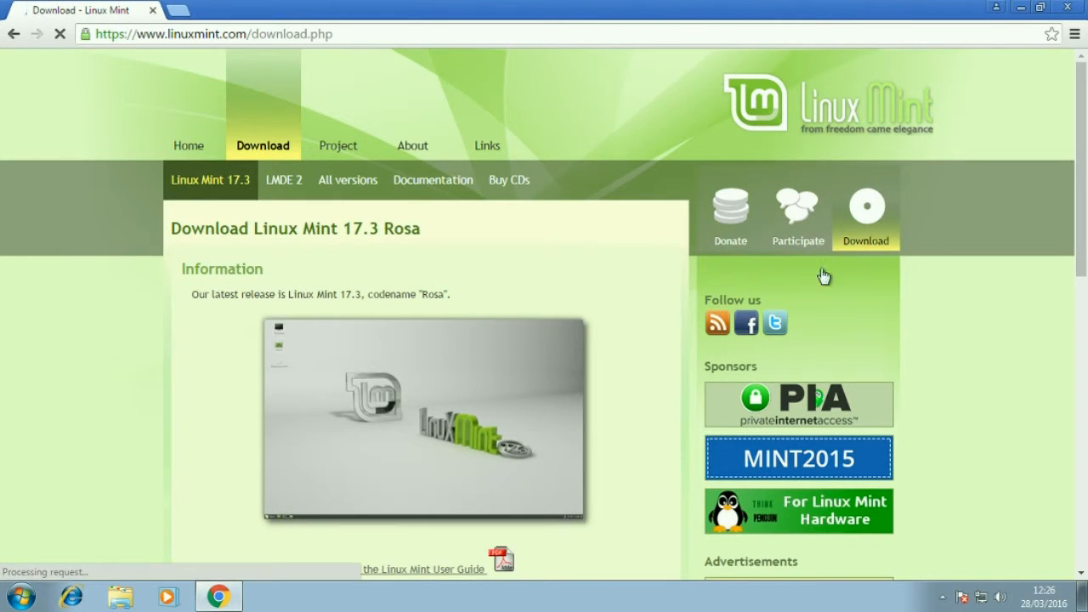
scroll(565, 352, "down", 1)
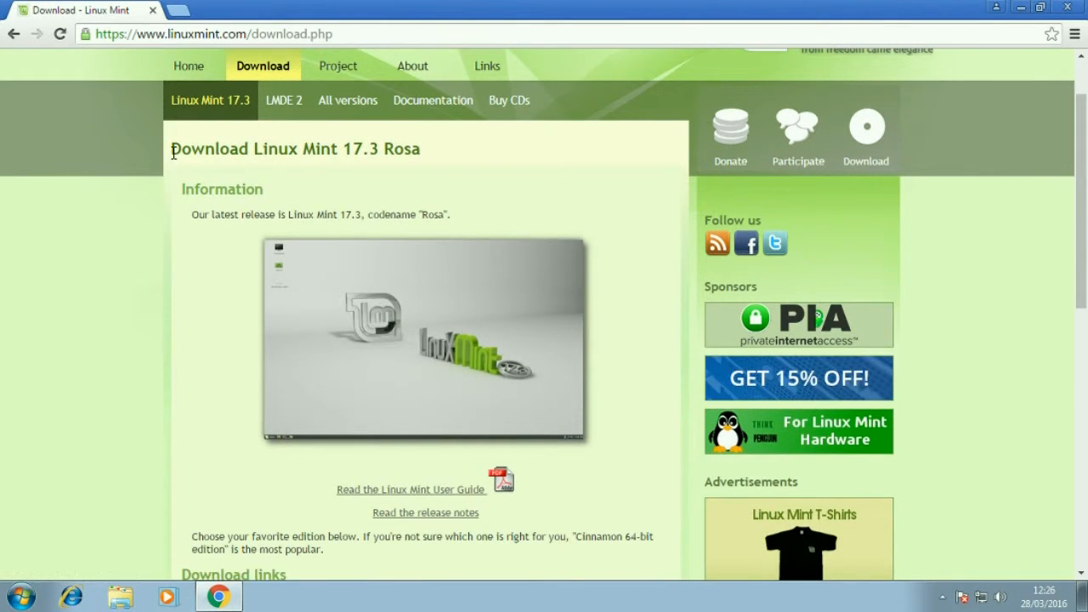
left_click_drag(189, 150, 380, 150)
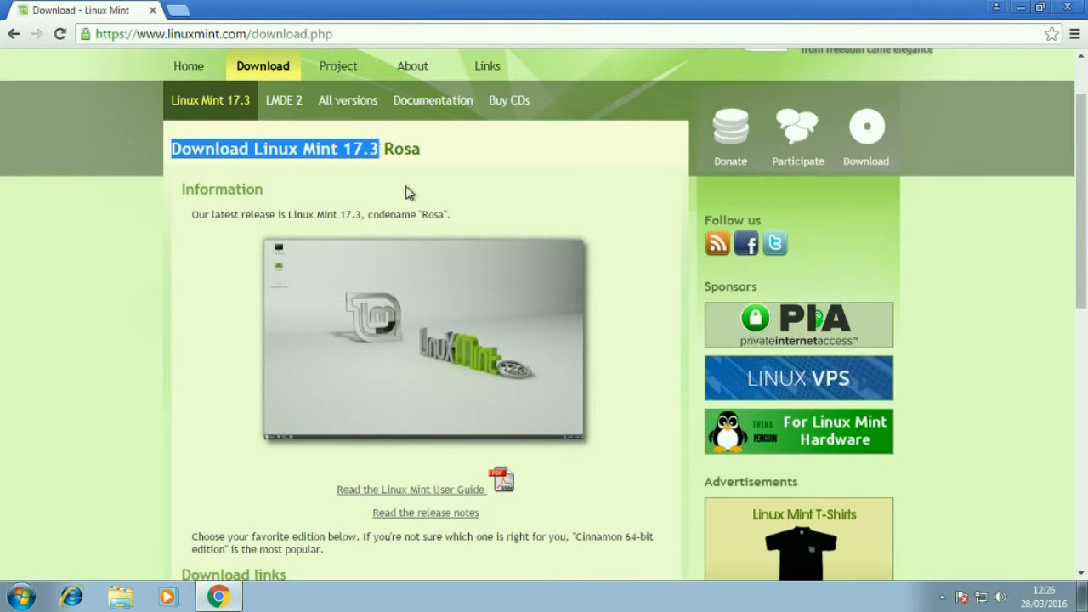
scroll(442, 200, "down", 5)
scroll(530, 207, "down", 2)
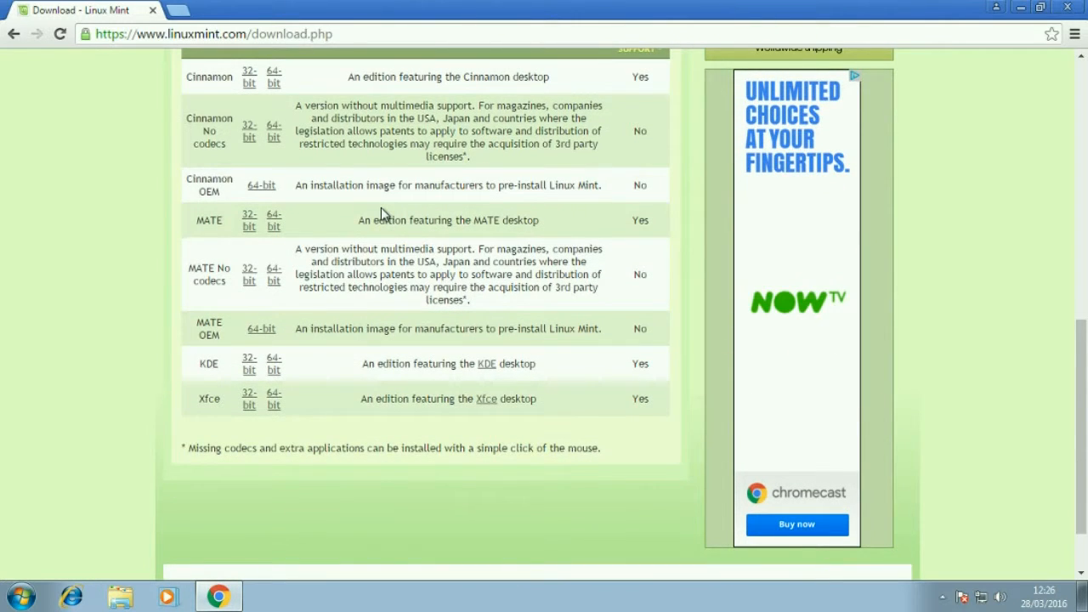
scroll(381, 213, "up", 1)
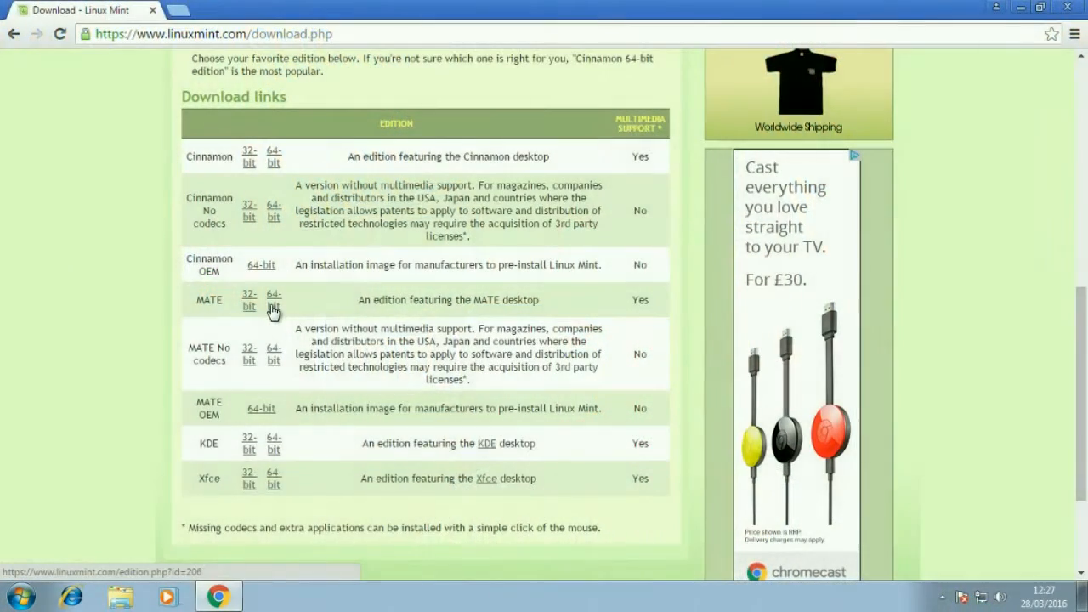
left_click(272, 307)
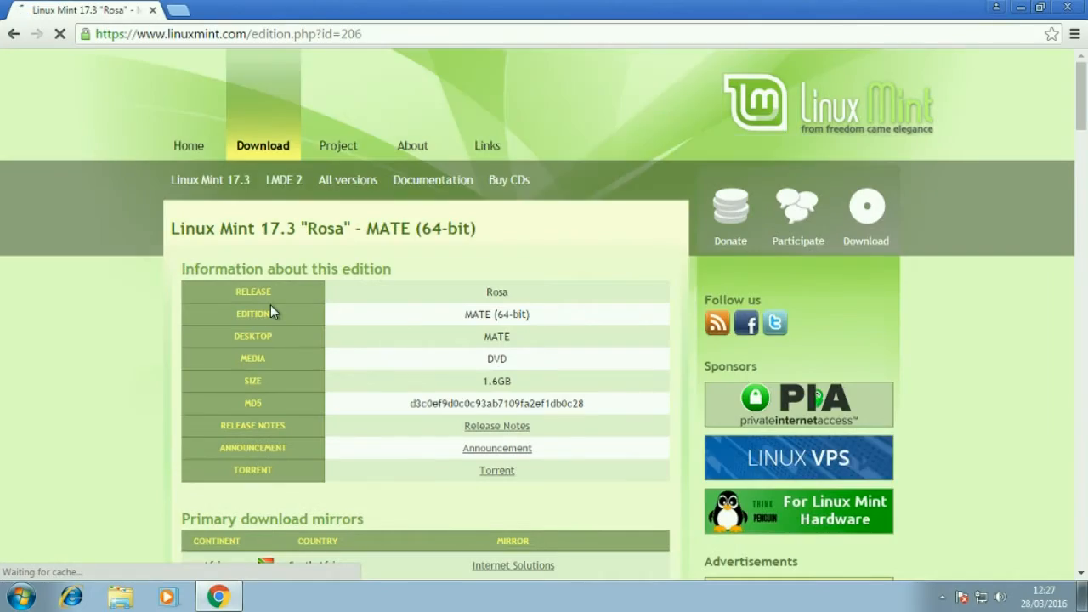
Download the torrent file for Linux Mint 17.3 MATE (64-bit) and return to the browser.
scroll(270, 304, "down", 2)
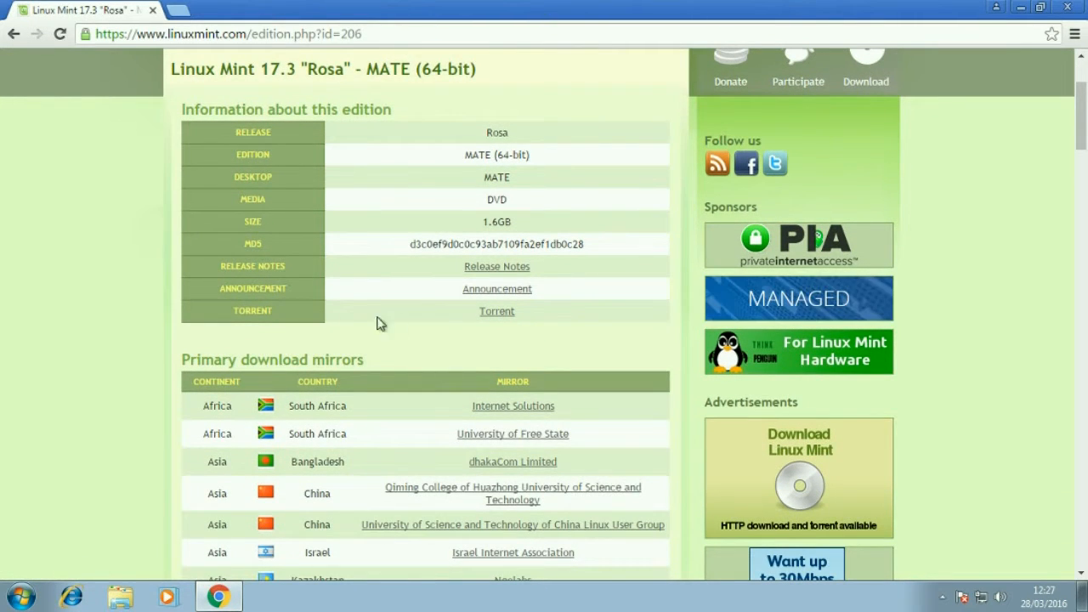
left_click(489, 316)
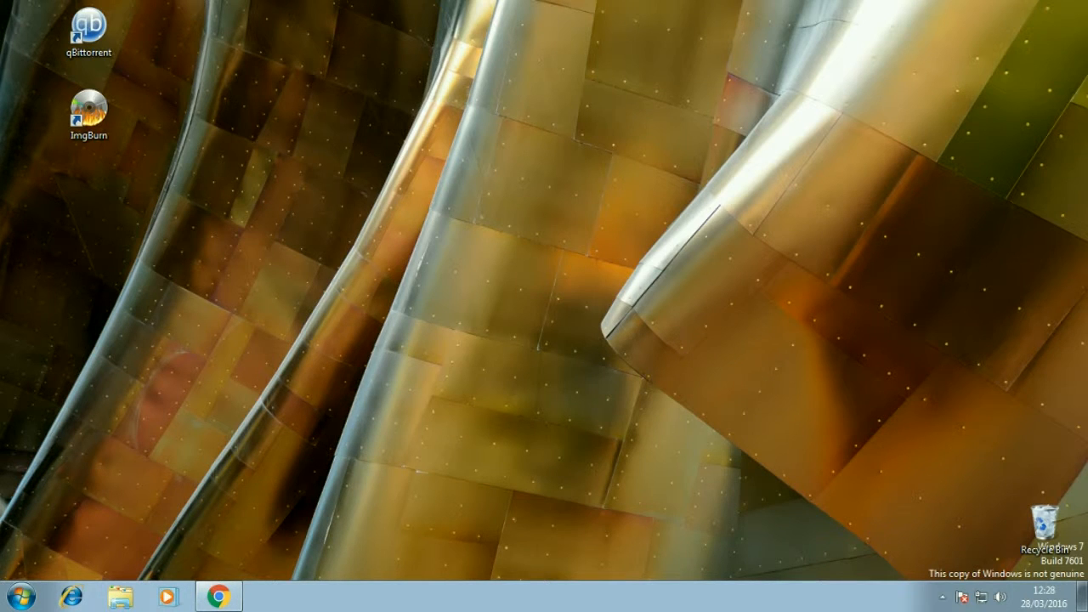
left_click(218, 597)
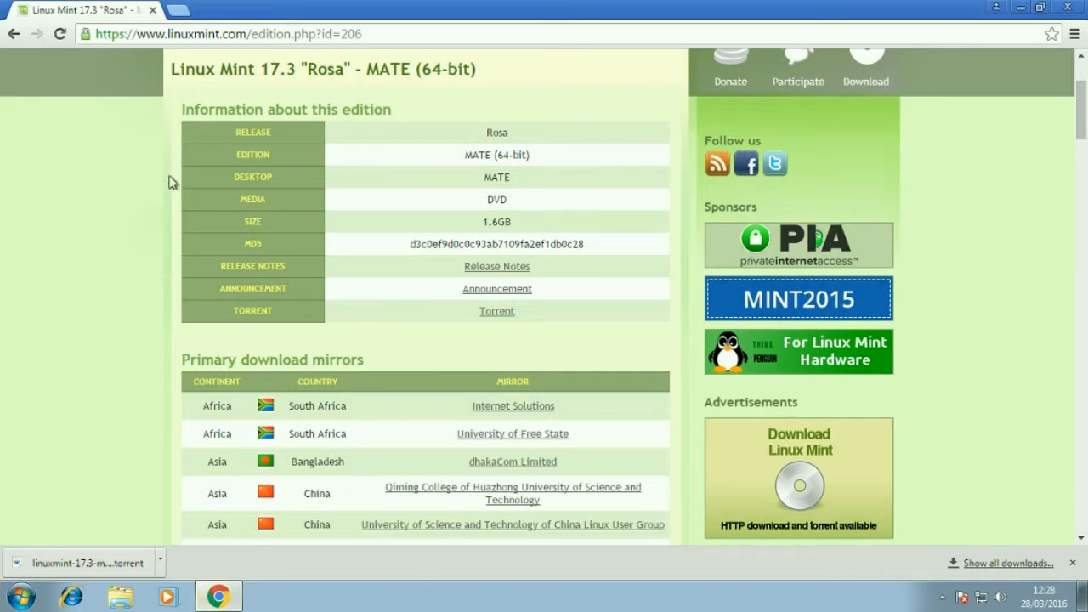
In a new tab, search for qbittorrent and view the Windows installer section on its official download page.
left_click(181, 11)
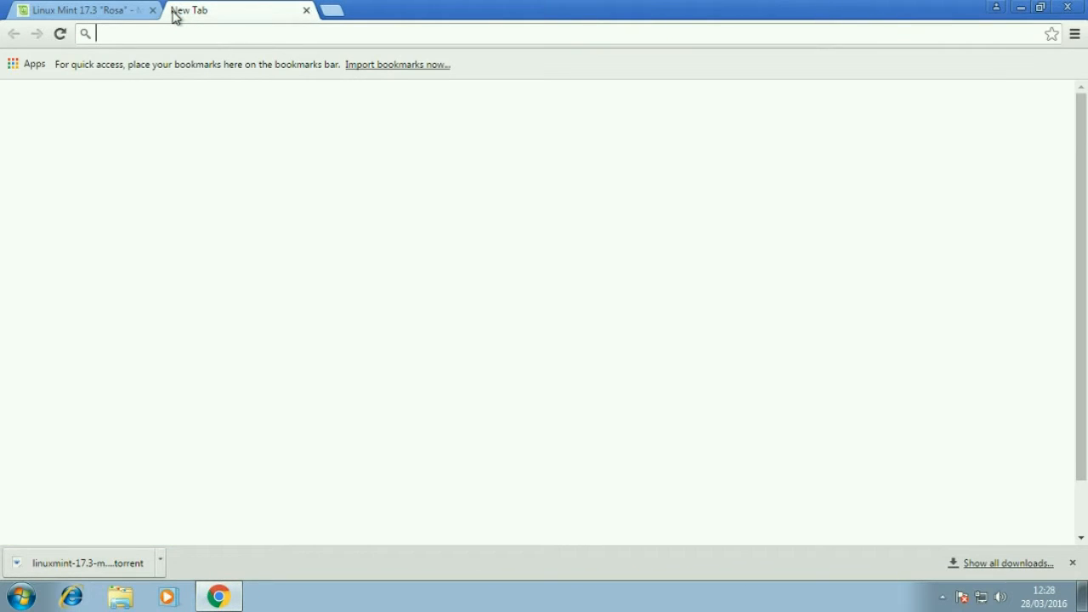
type("qbi")
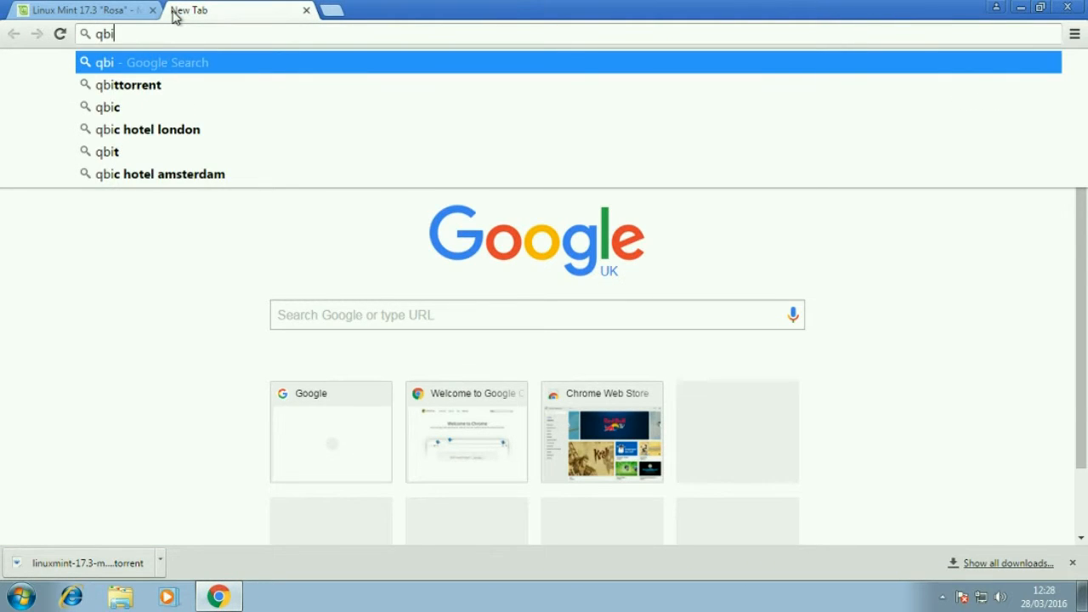
key("Down")
key("Return")
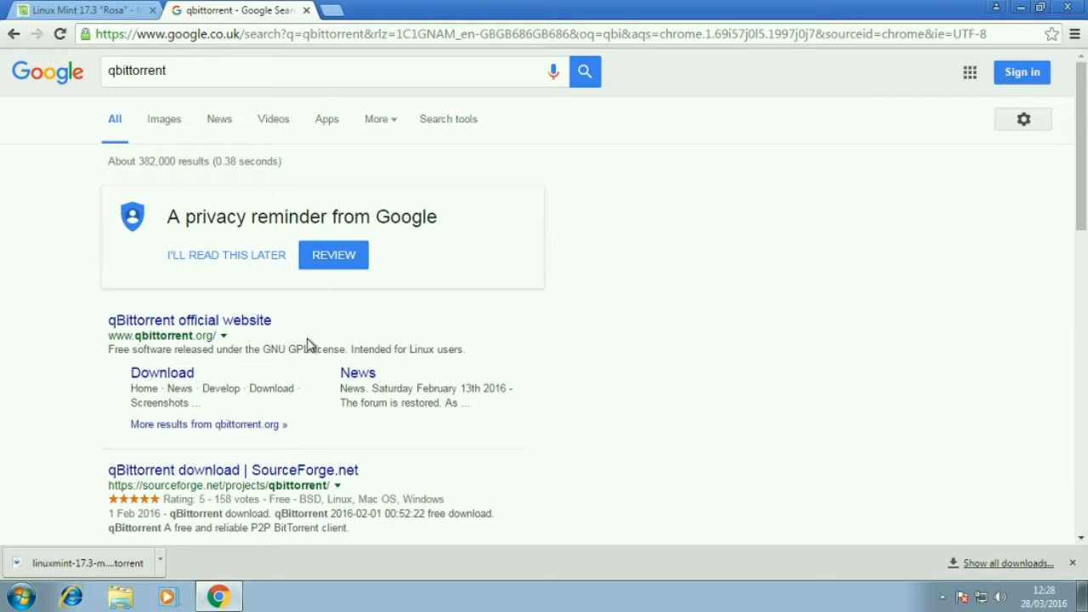
left_click(221, 324)
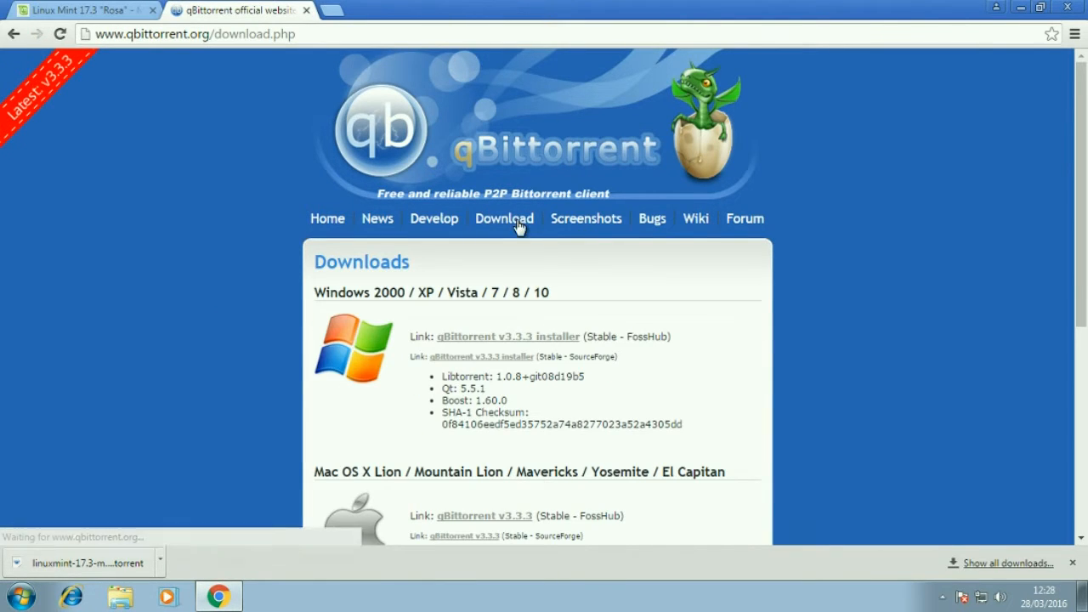
scroll(872, 354, "down", 2)
scroll(872, 353, "down", 4)
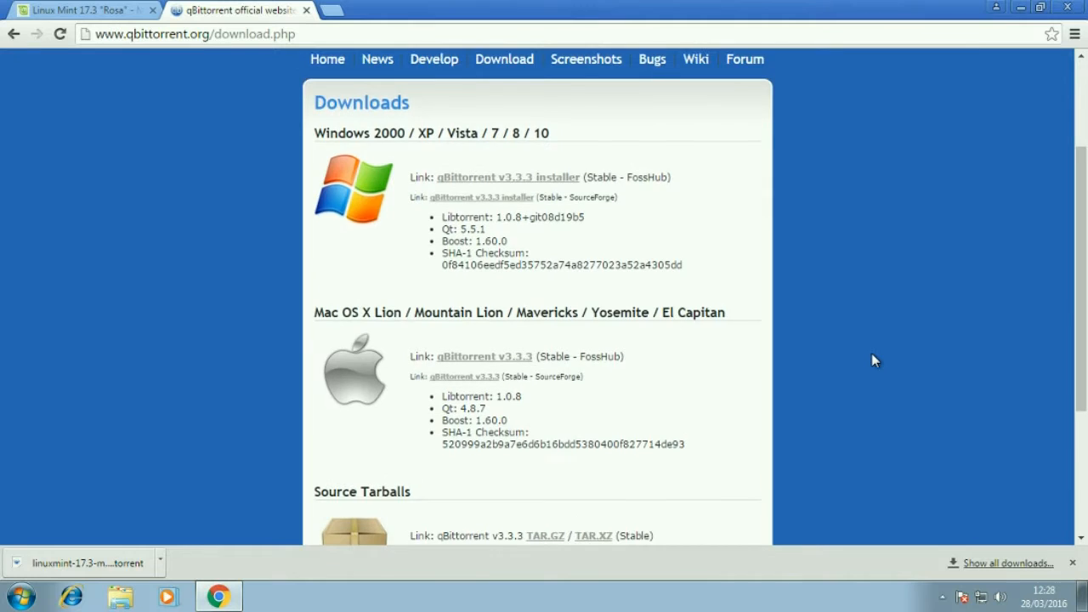
scroll(872, 353, "up", 2)
left_click_drag(315, 138, 385, 130)
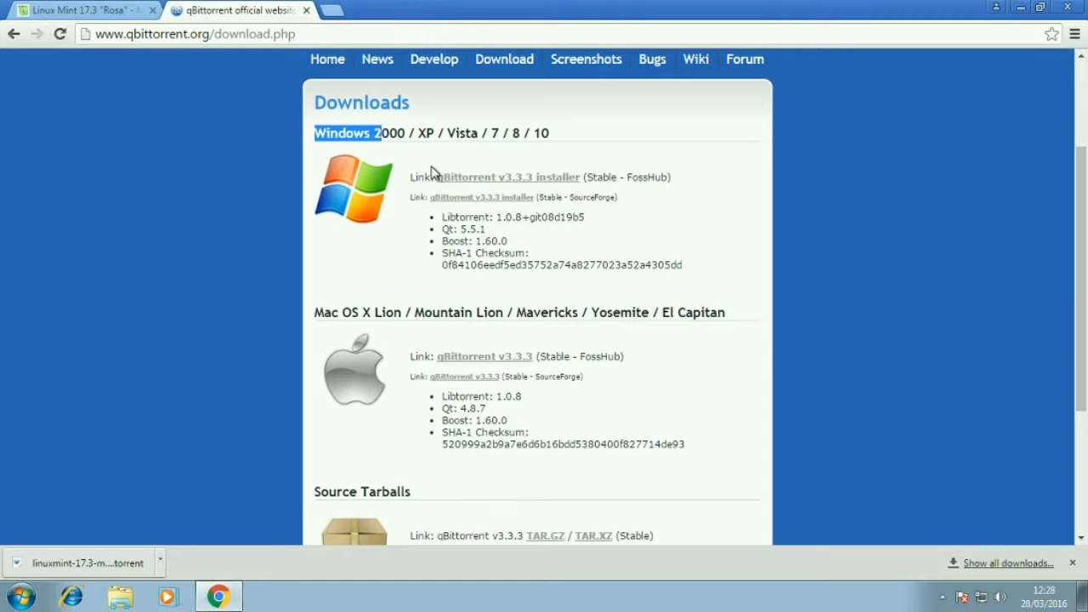
In a new tab, search for imgburn and view the download mirrors on the official ImgBurn website.
left_click(330, 9)
type("imgburn")
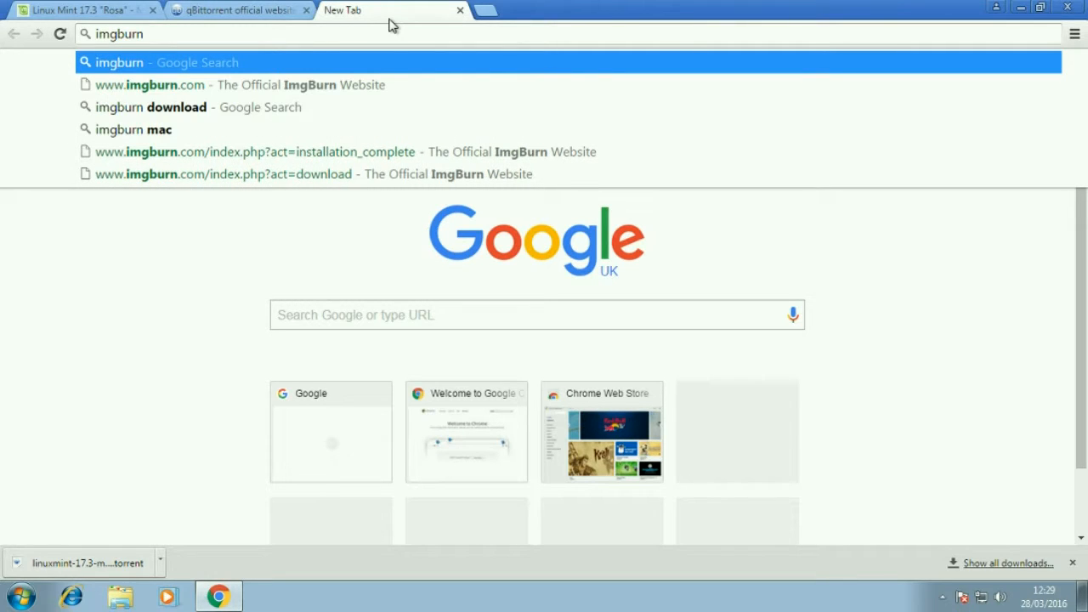
key("Return")
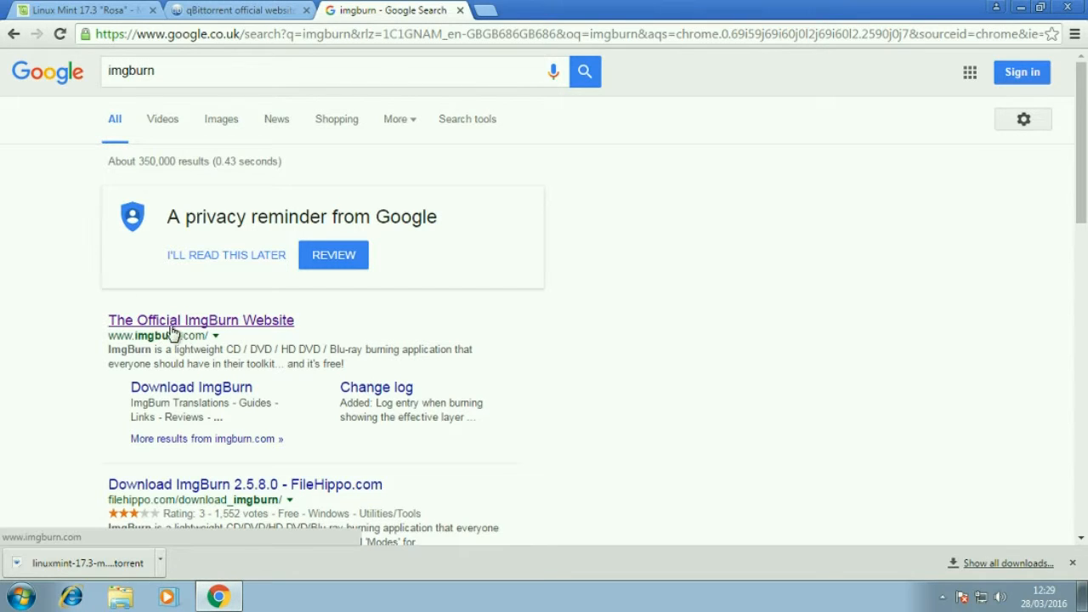
left_click(283, 327)
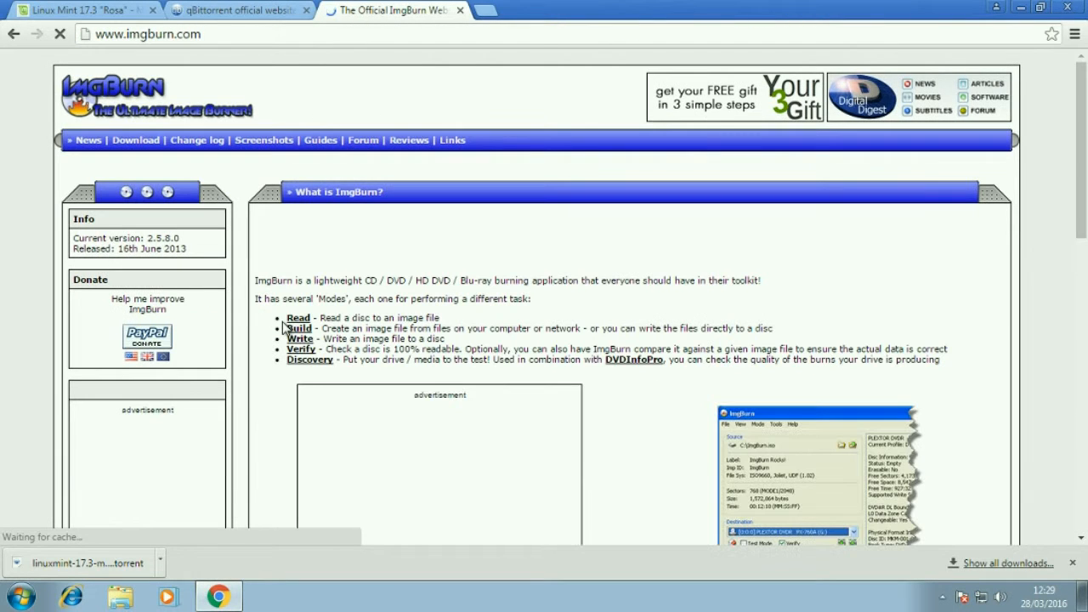
left_click(141, 143)
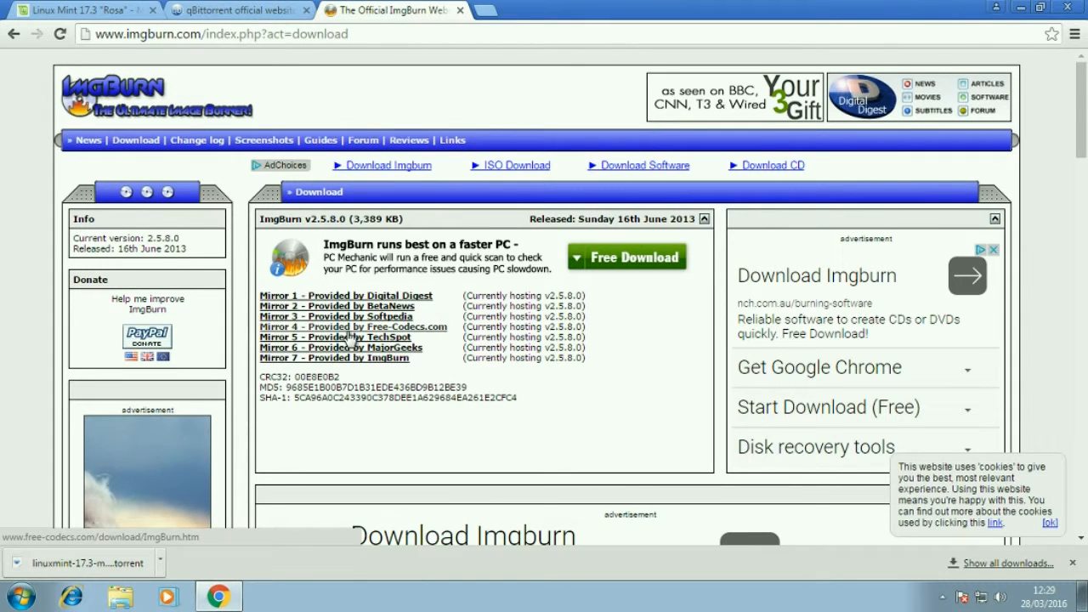
Close the ImgBurn and qBittorrent website tabs and try to open the downloaded Linux Mint torrent file.
left_click(460, 10)
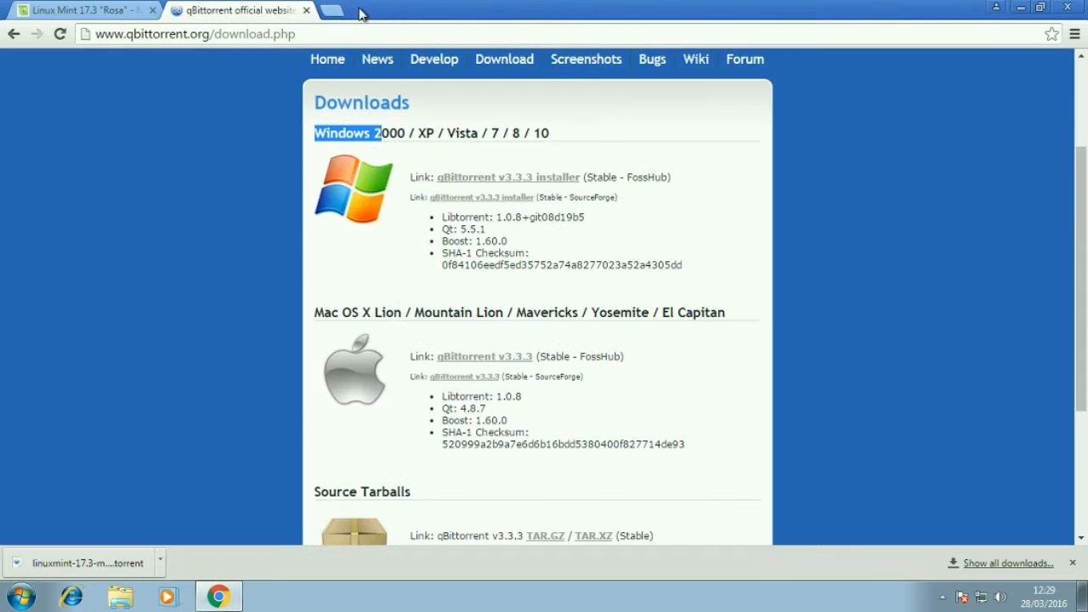
left_click(306, 10)
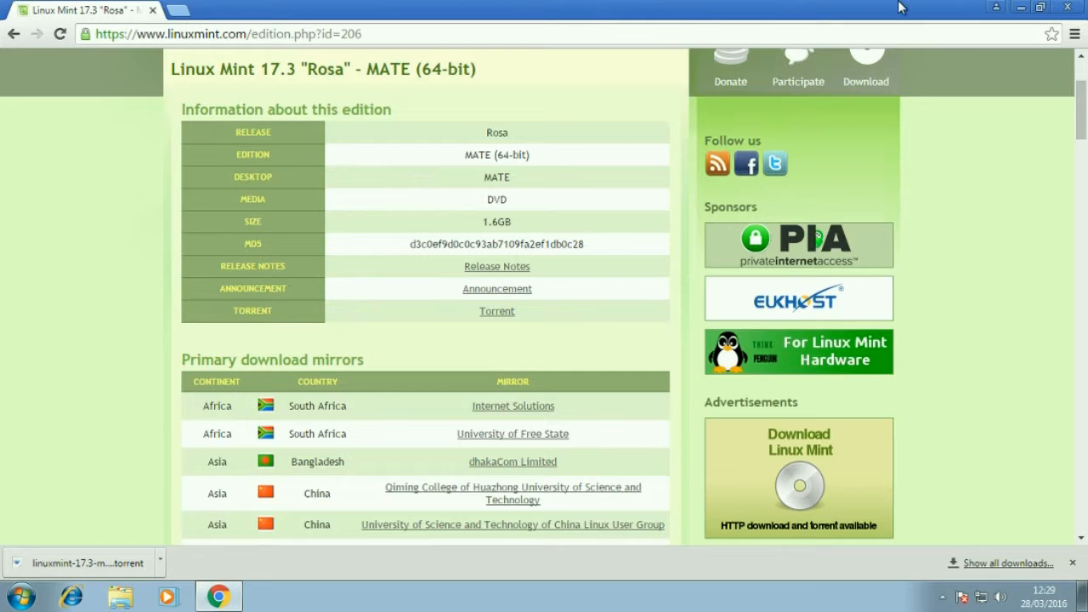
left_click(44, 568)
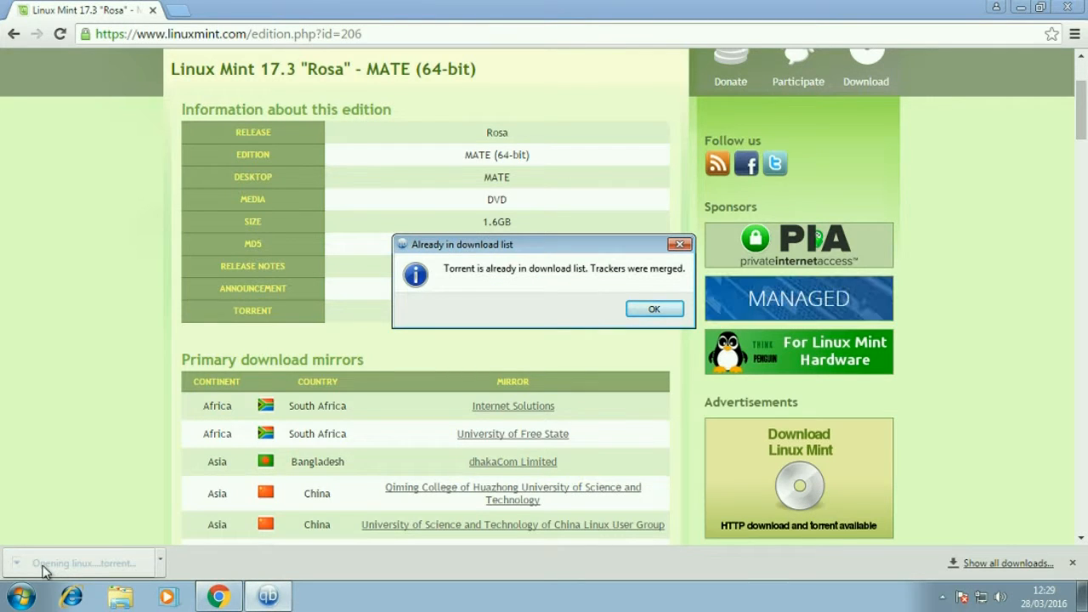
left_click(657, 309)
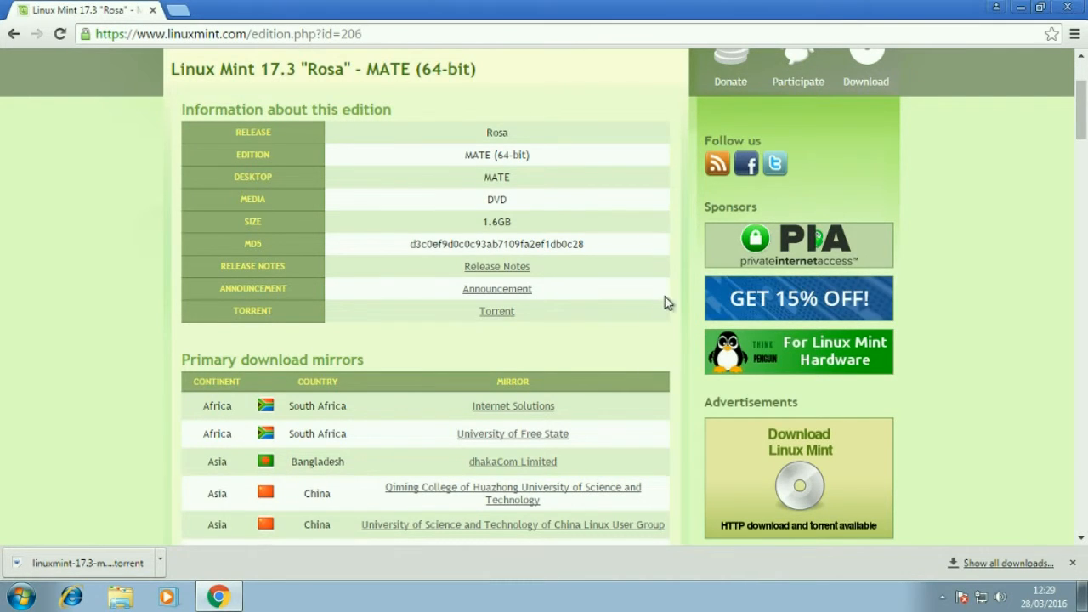
Minimize the browser, launch qBittorrent and delete the paused Linux Mint torrent from its list.
left_click(1020, 7)
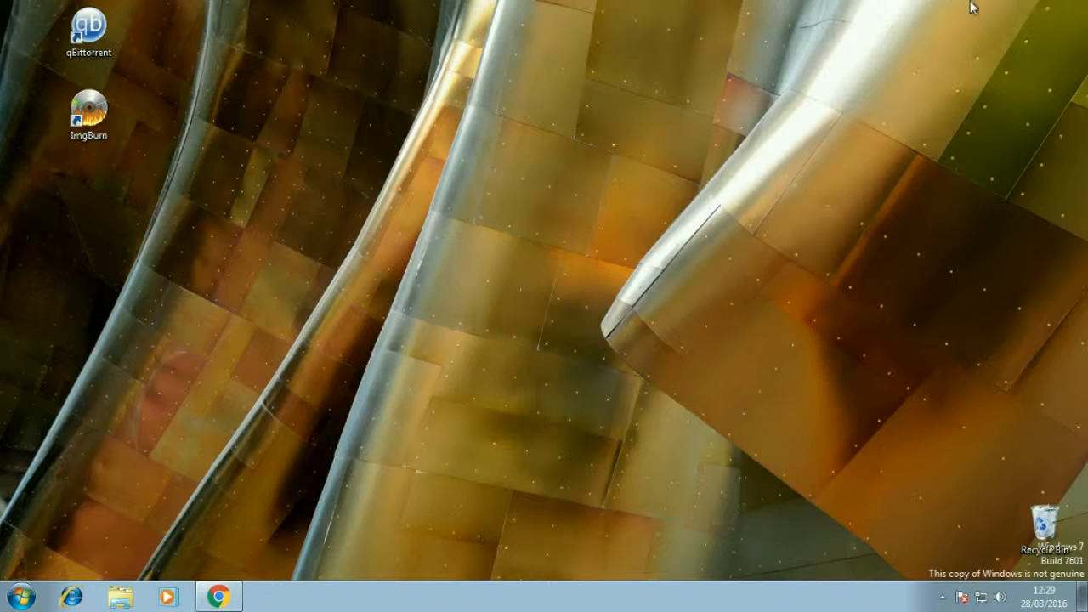
double_click(75, 38)
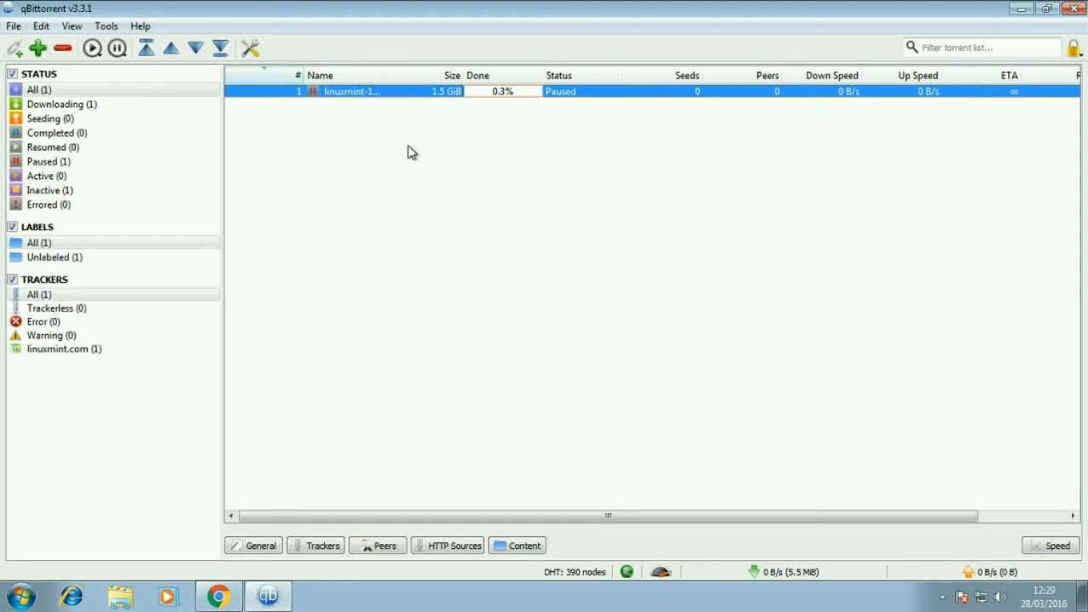
right_click(327, 91)
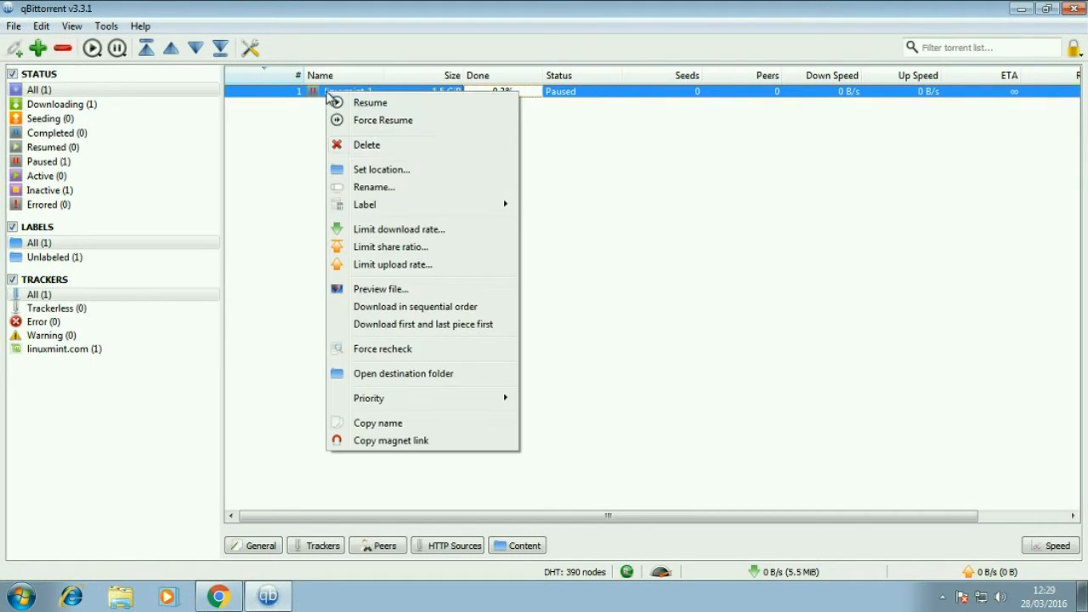
left_click(405, 150)
left_click(627, 348)
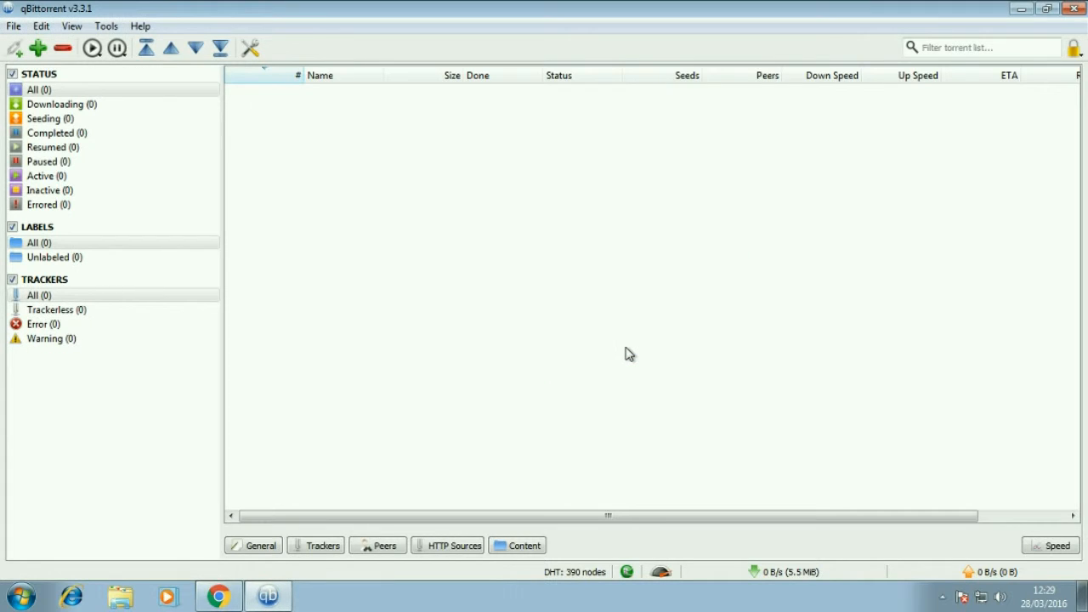
Open linuxmint-17.3-mate-64bit.iso.torrent from the Chrome downloads list and start its download in qBittorrent with the default save path.
left_click(218, 598)
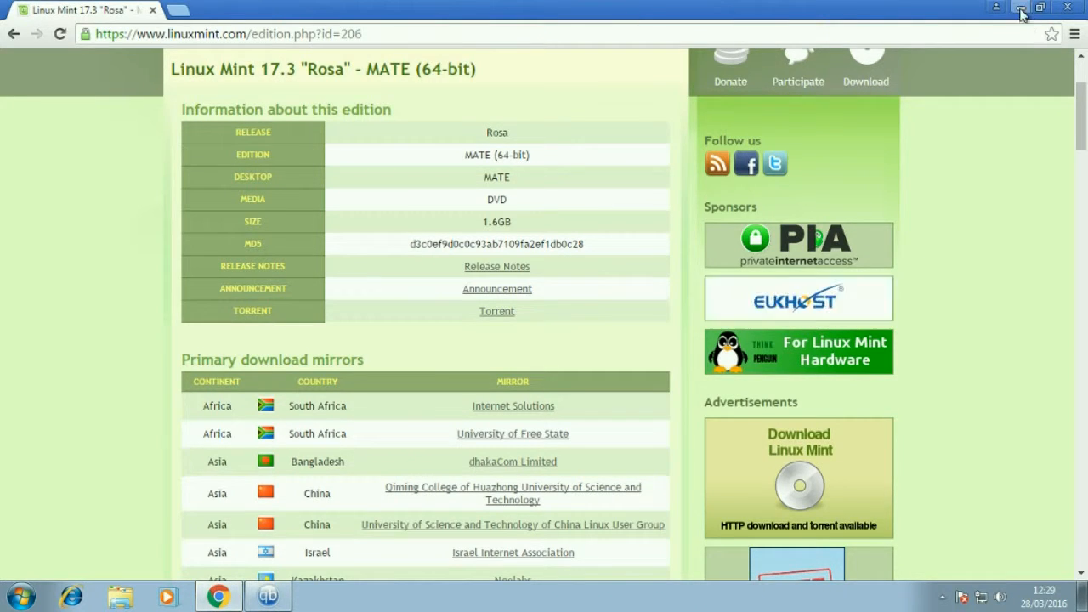
left_click(1072, 35)
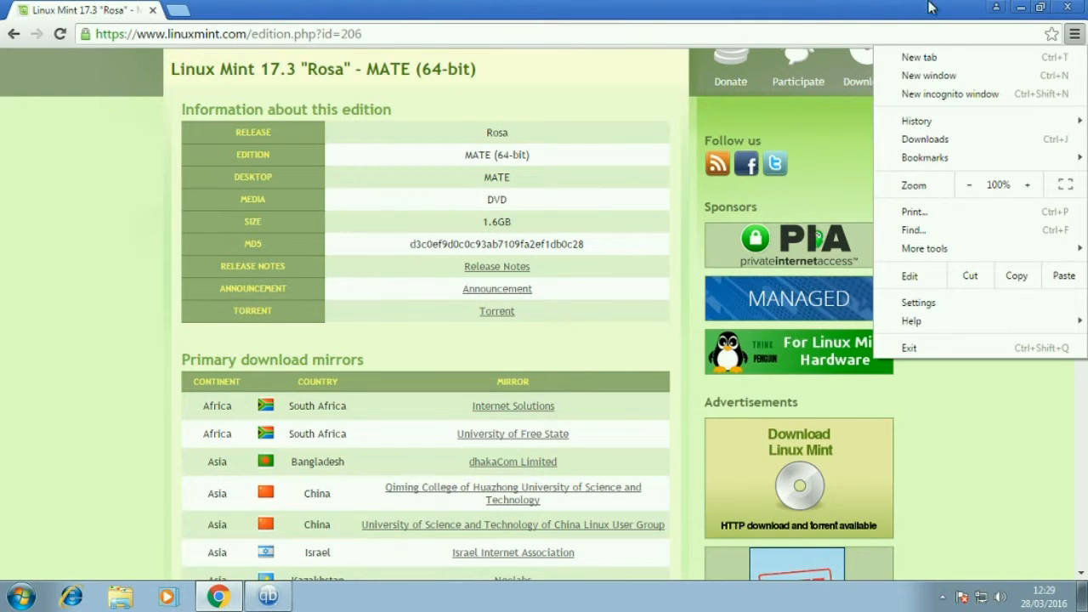
left_click(970, 139)
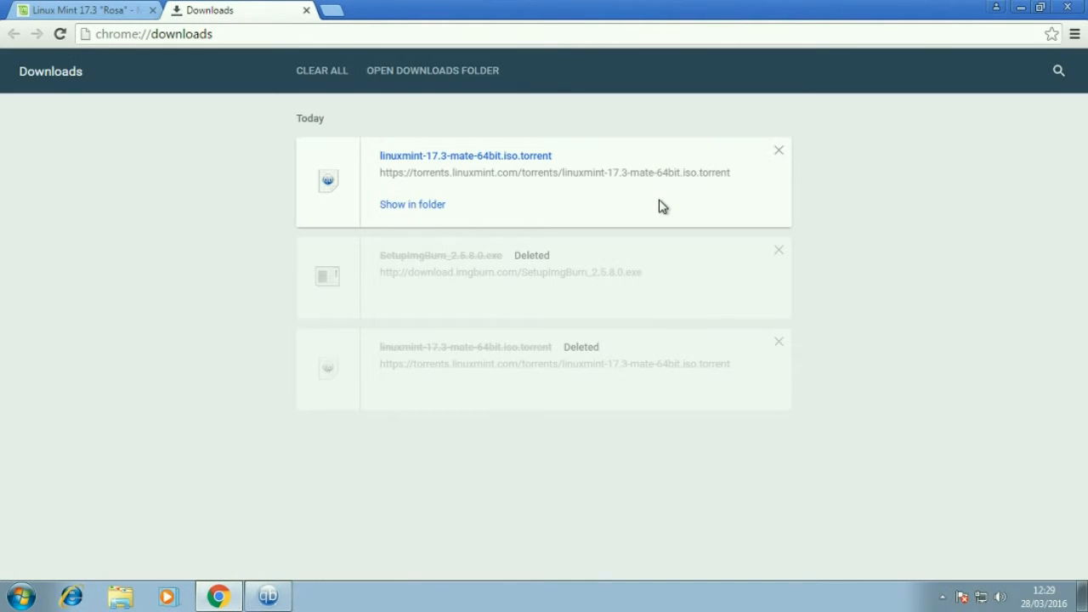
left_click(489, 157)
left_click_drag(515, 15, 513, 209)
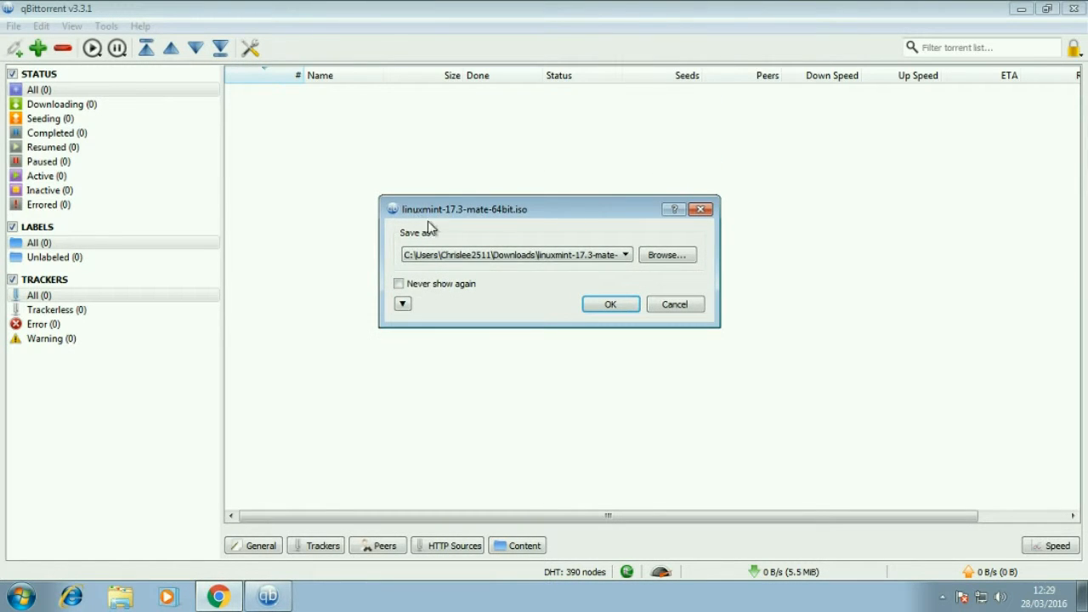
left_click(609, 306)
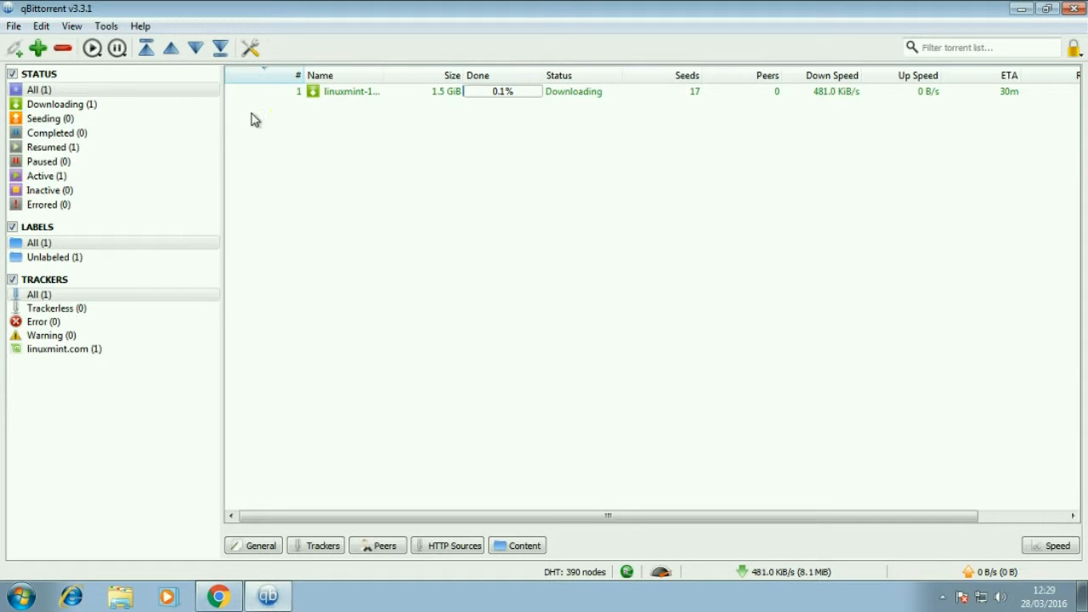
Delete the downloading Linux Mint torrent from the transfer list together with its files on the hard disk.
left_click(355, 95)
right_click(355, 95)
left_click(390, 149)
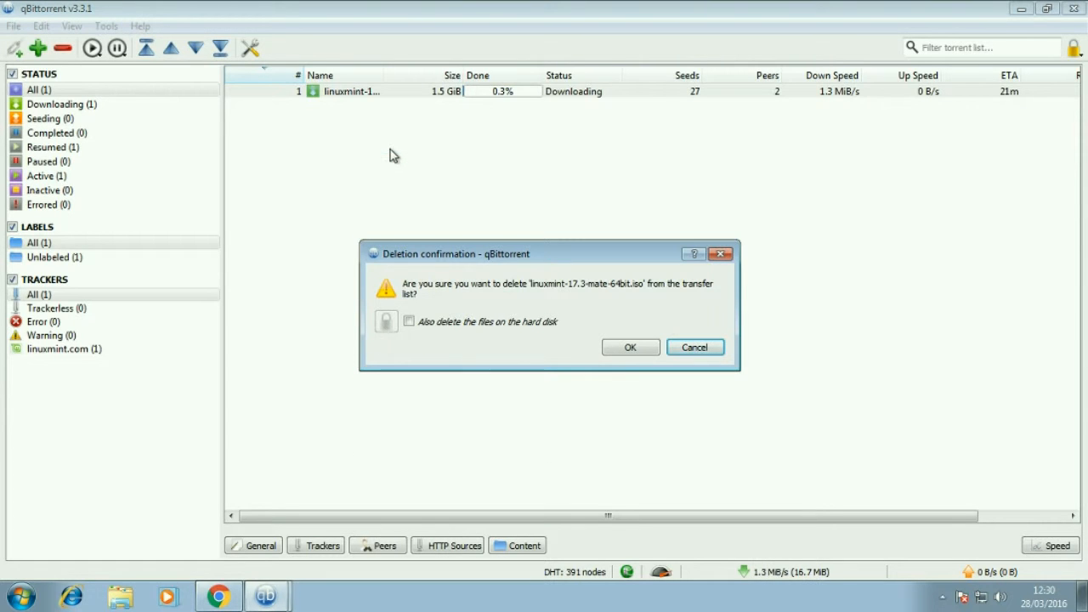
left_click(468, 321)
left_click(631, 348)
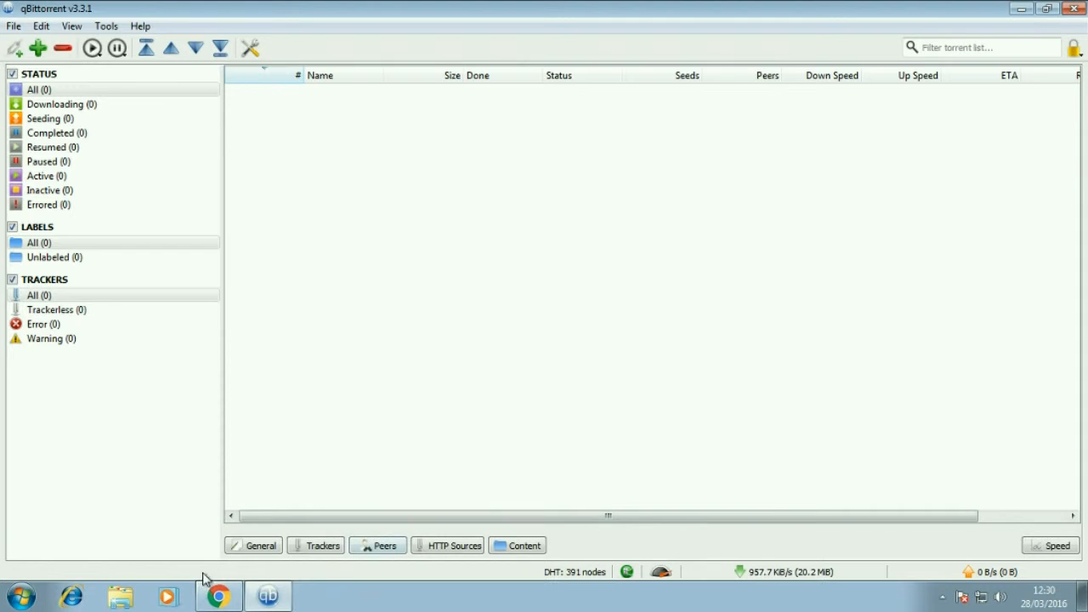
Open the Downloads folder in Windows Explorer and select the linuxmint-17-mate-64bit-v2 disc image to view its details.
left_click(119, 595)
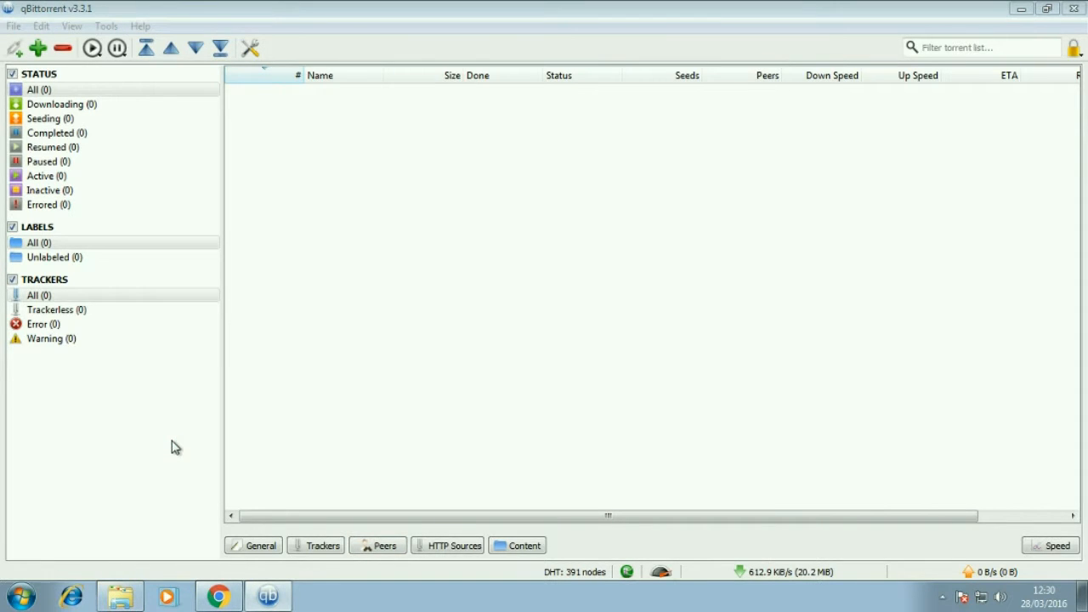
left_click(73, 123)
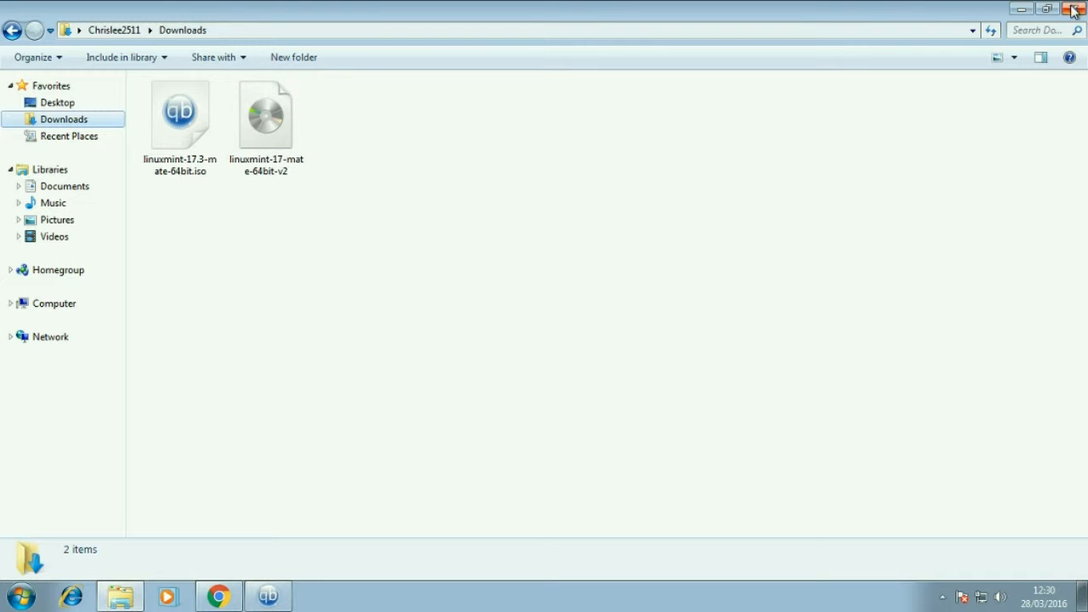
left_click(293, 158)
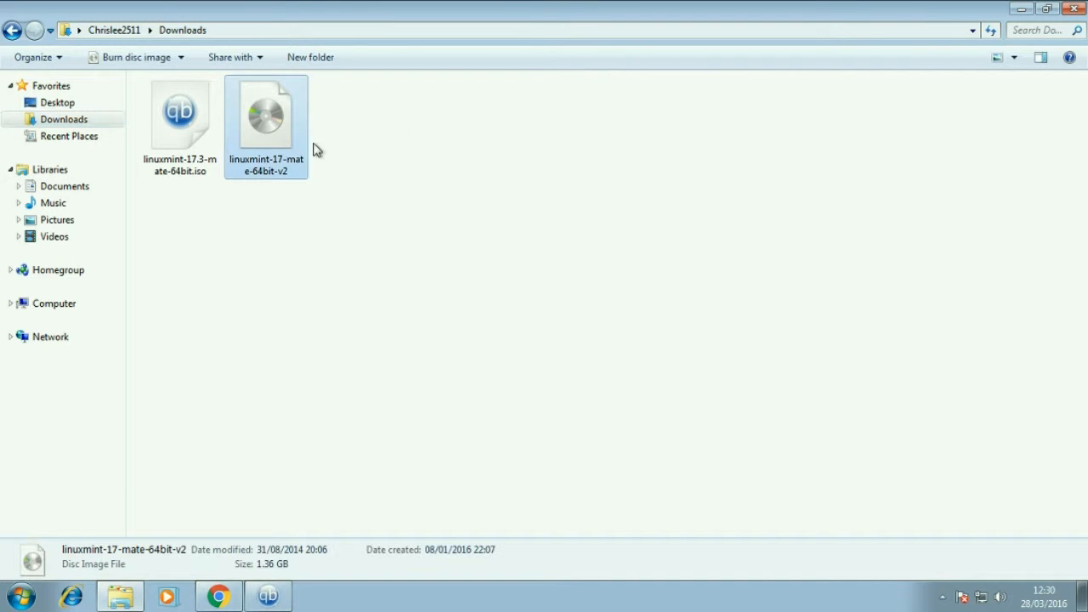
Close the Windows Explorer, qBittorrent and Chrome windows to return to the desktop.
left_click(1075, 11)
left_click(1075, 10)
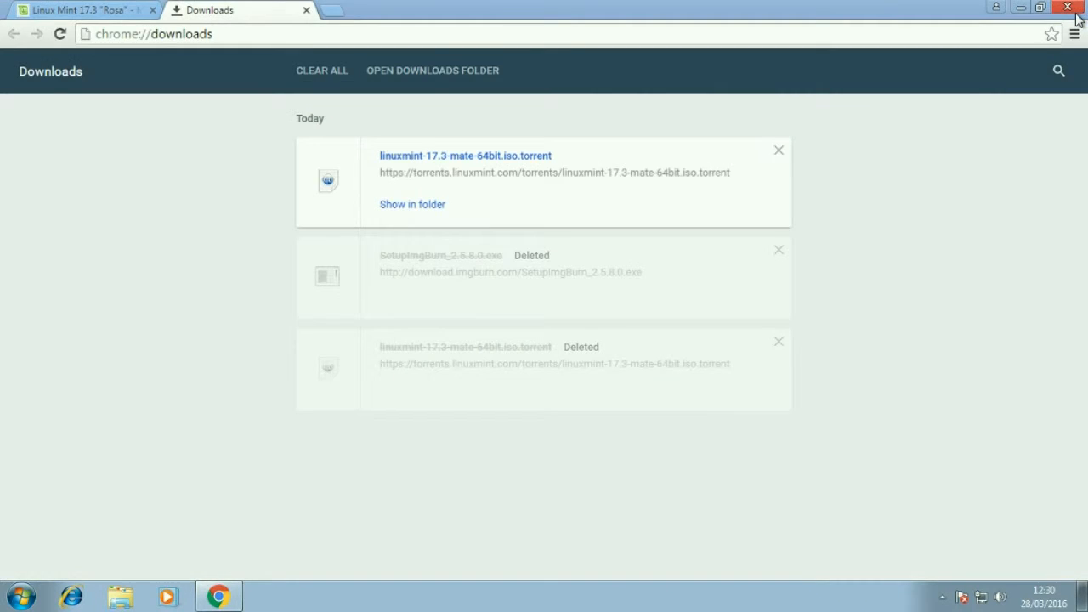
left_click(1075, 11)
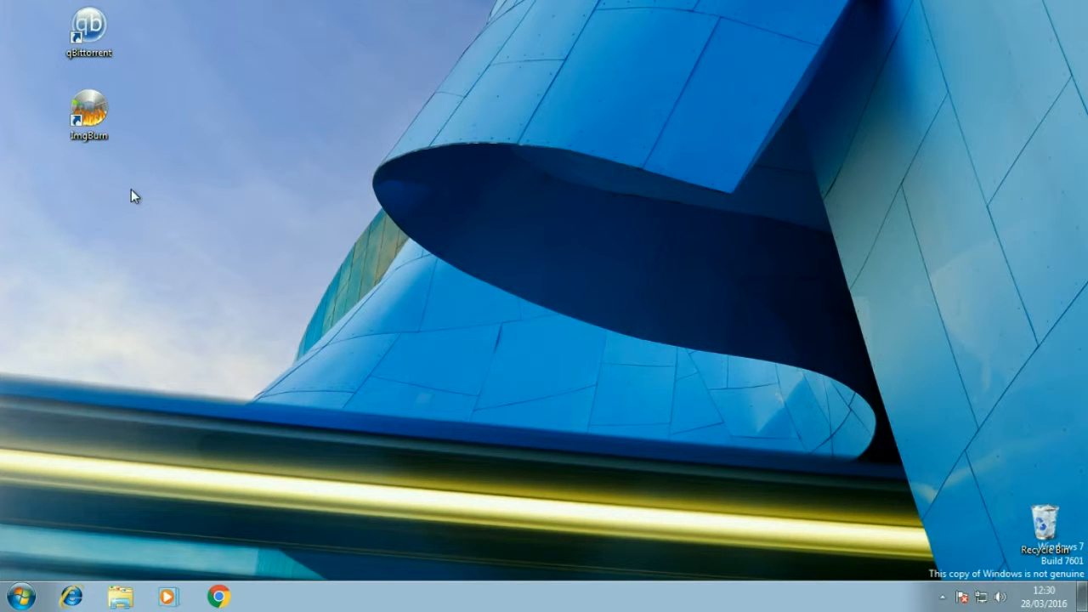
Launch ImgBurn and load linuxmint-17-mate-64bit-v2 from Downloads as the source for writing an image file to disc.
double_click(99, 121)
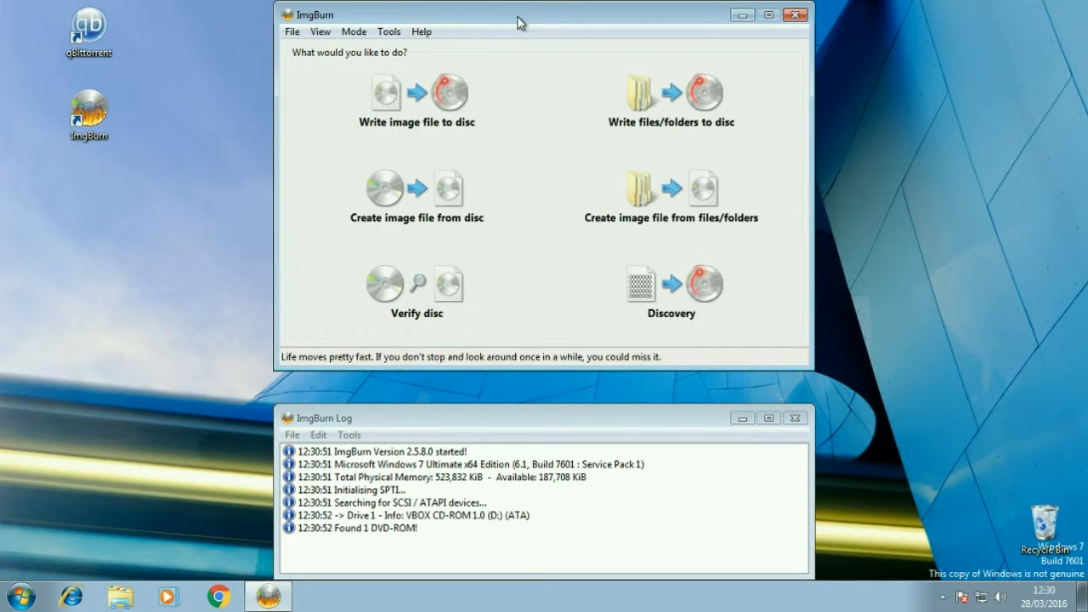
left_click_drag(518, 17, 525, 44)
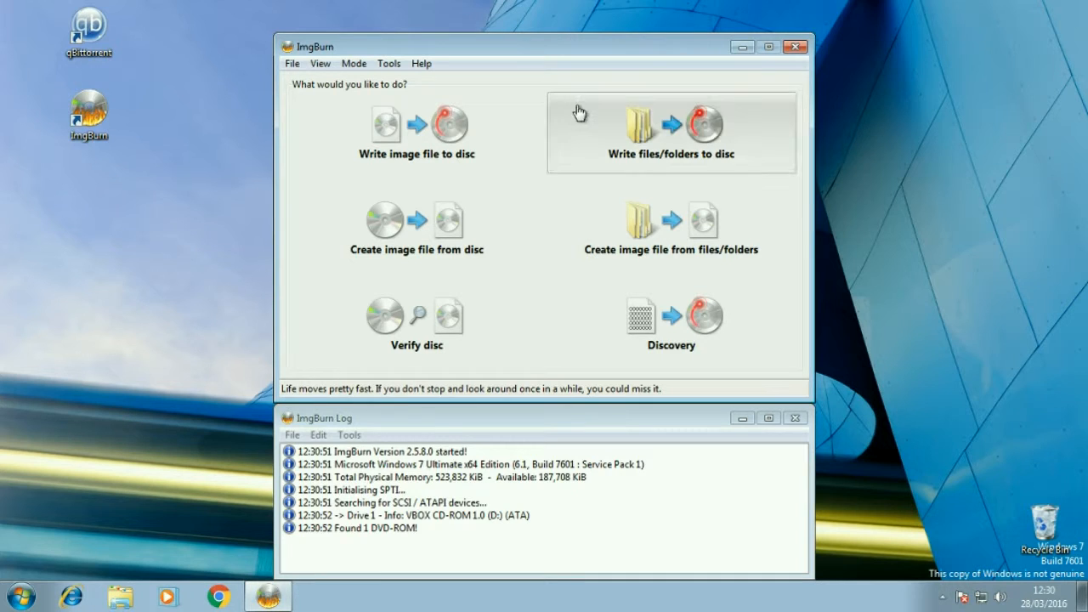
left_click(433, 132)
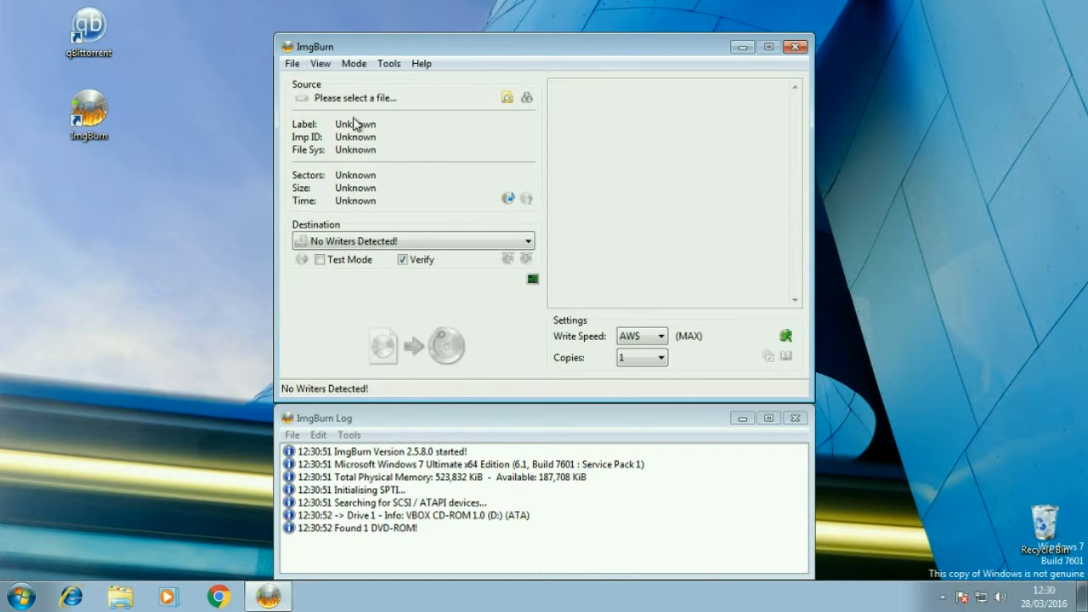
left_click(508, 99)
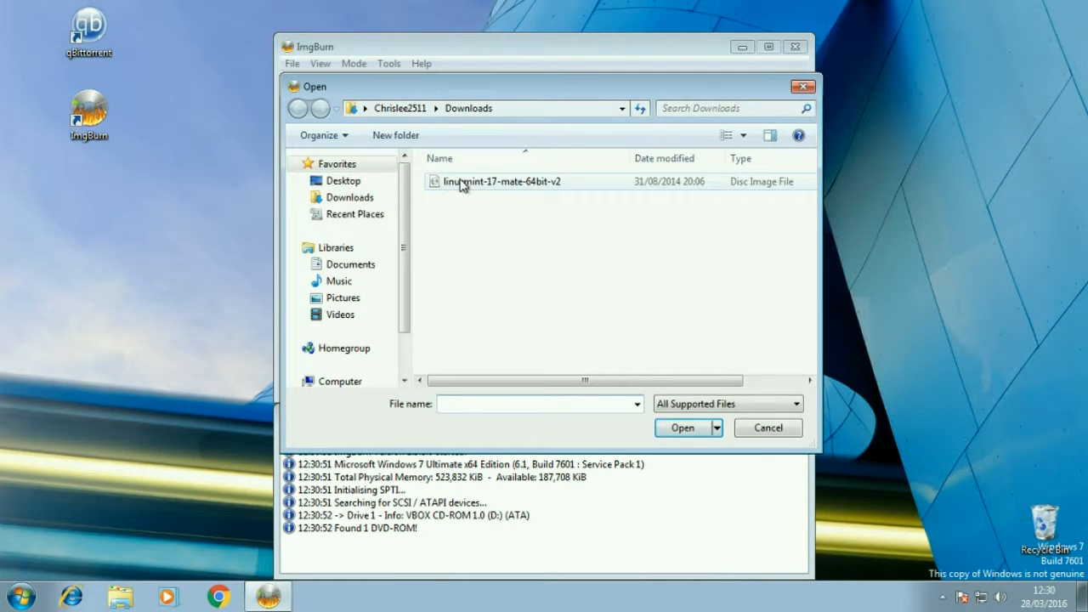
left_click(557, 187)
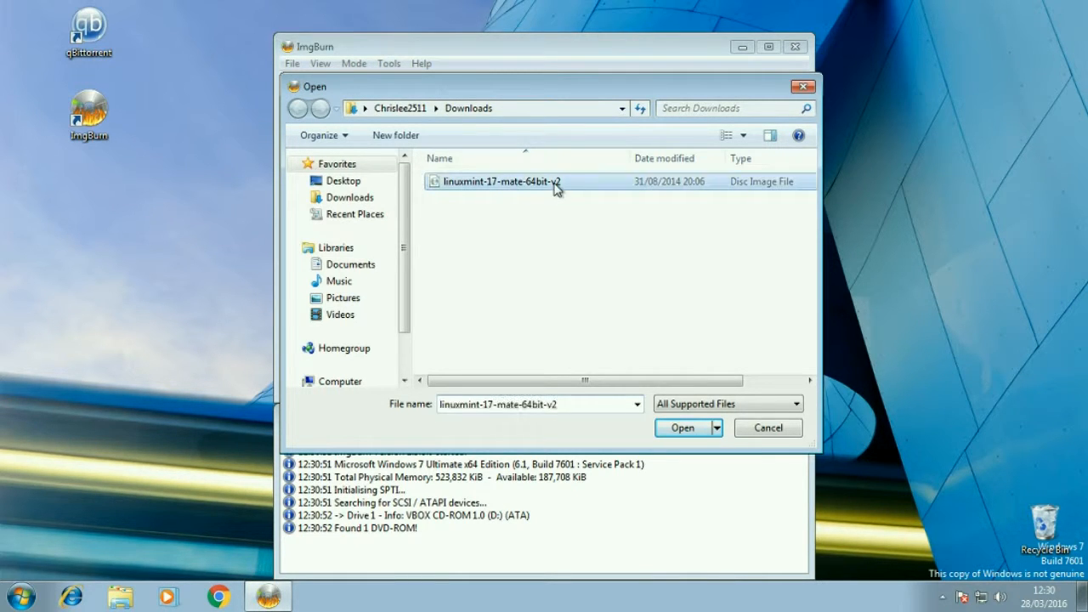
left_click(687, 430)
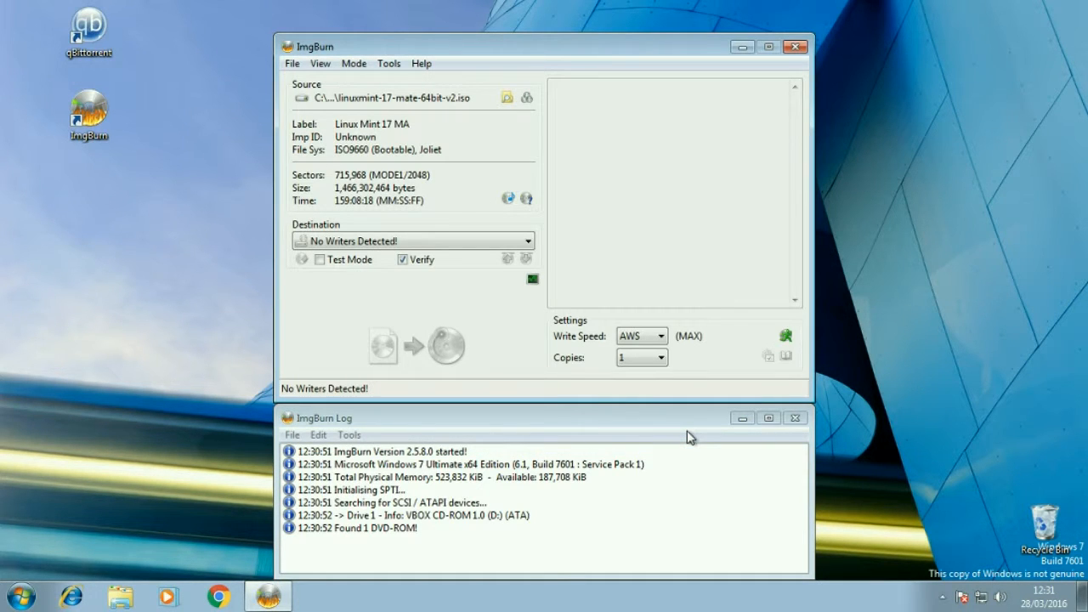
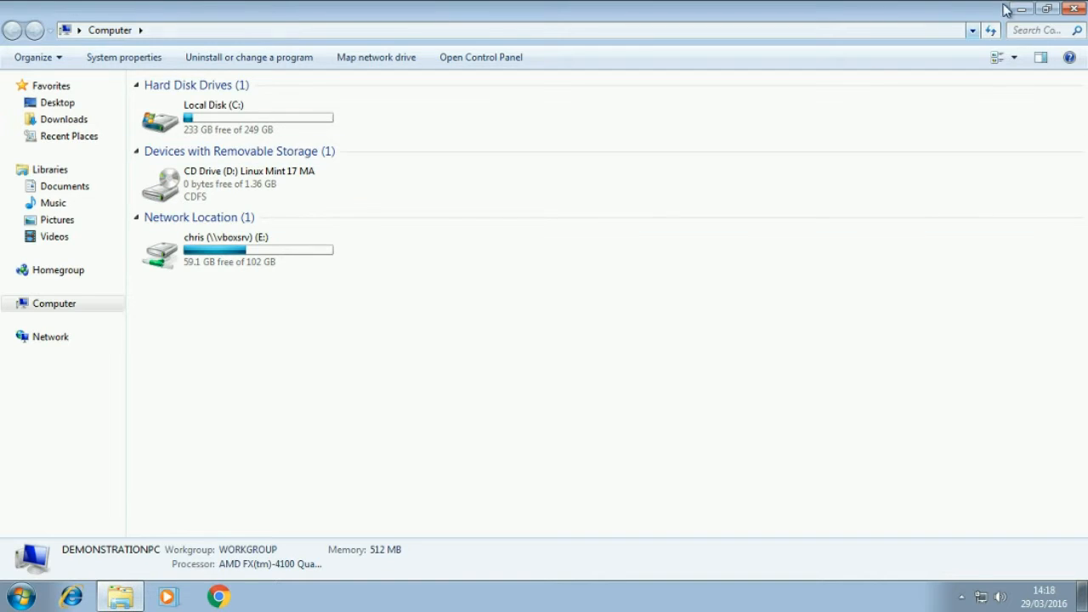
Close the Computer window and restart Windows.
left_click(1074, 8)
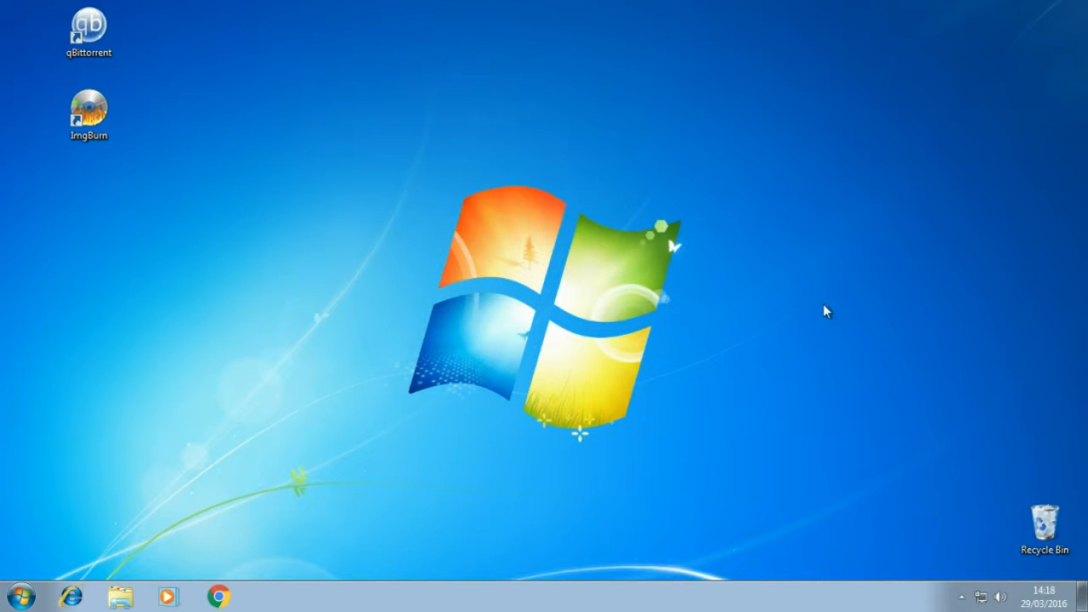
left_click(31, 591)
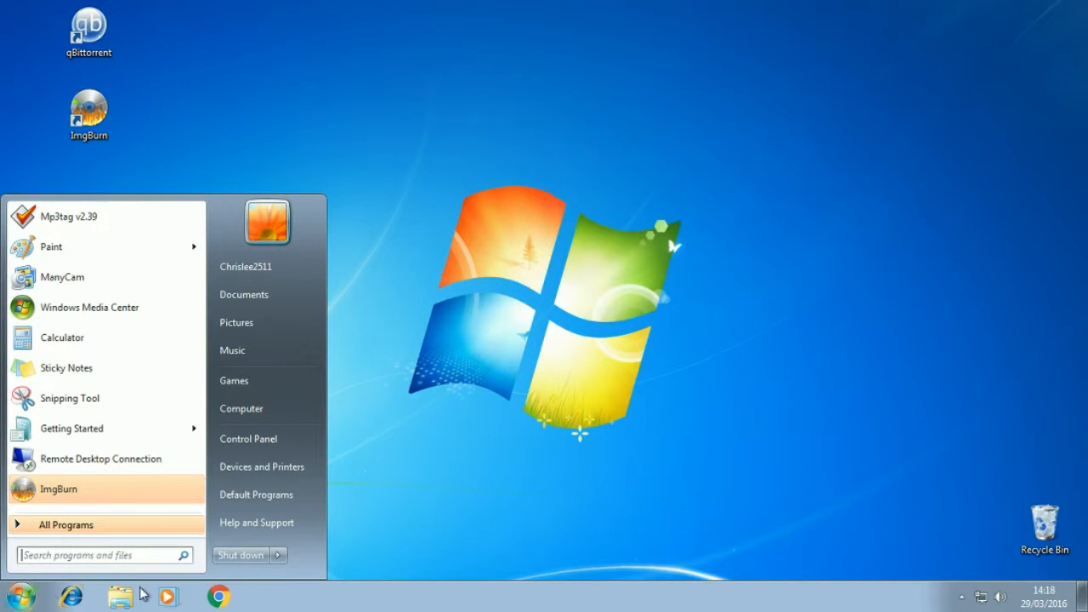
left_click(281, 556)
left_click(344, 540)
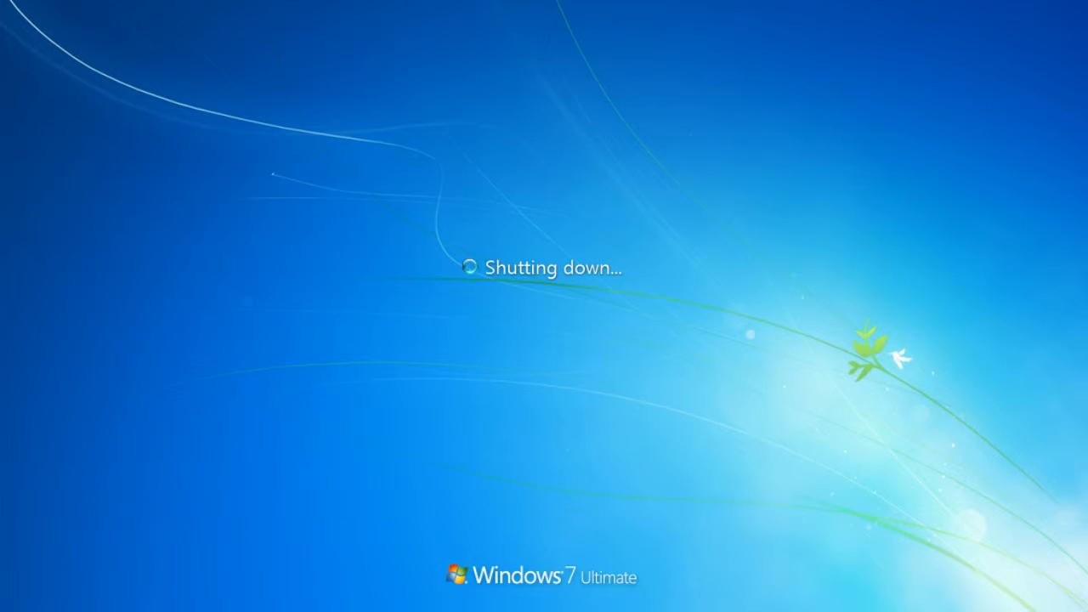
Boot the machine from the CD-ROM through the temporary boot device selection and choose Start Linux Mint.
key("F12")
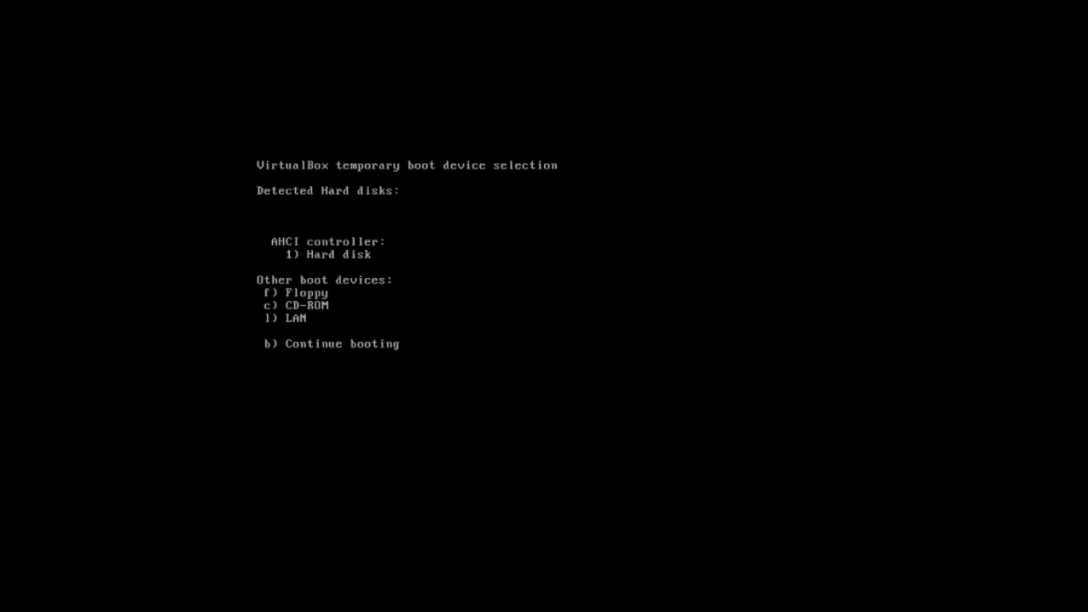
key("c")
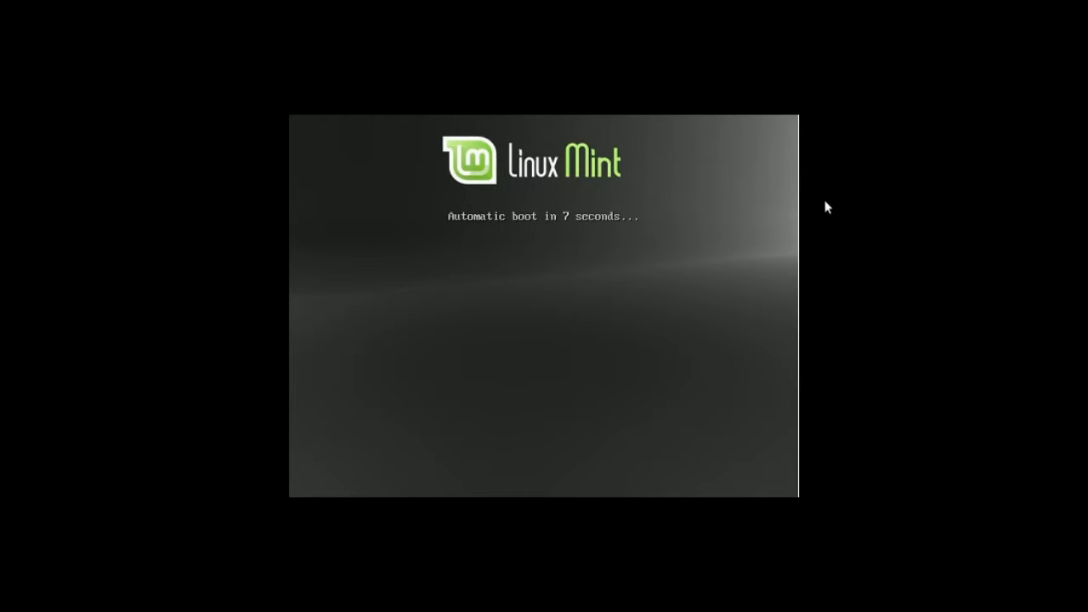
key("Escape")
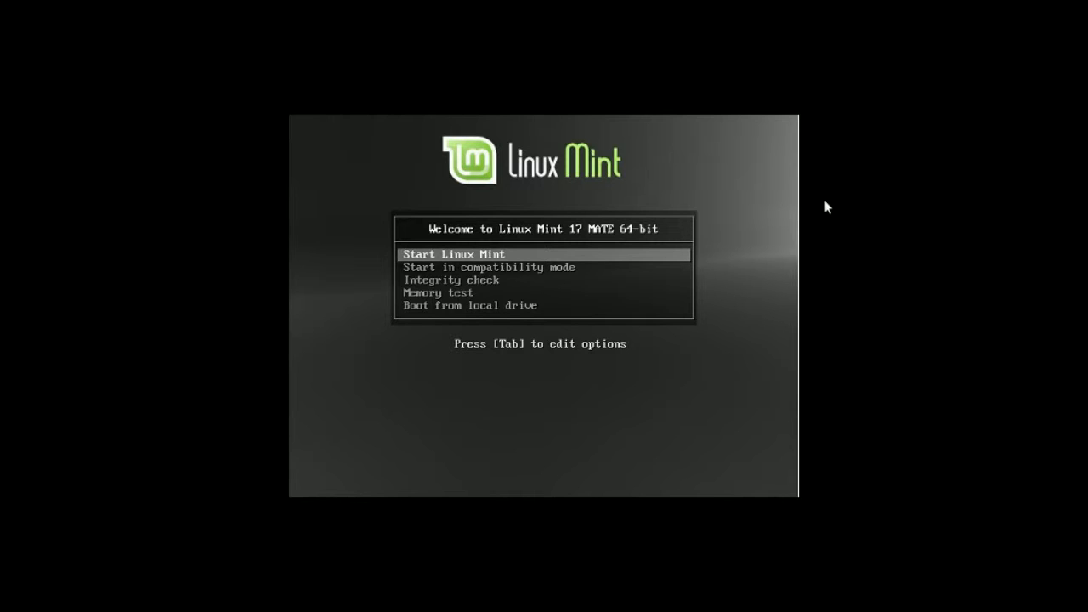
key("Return")
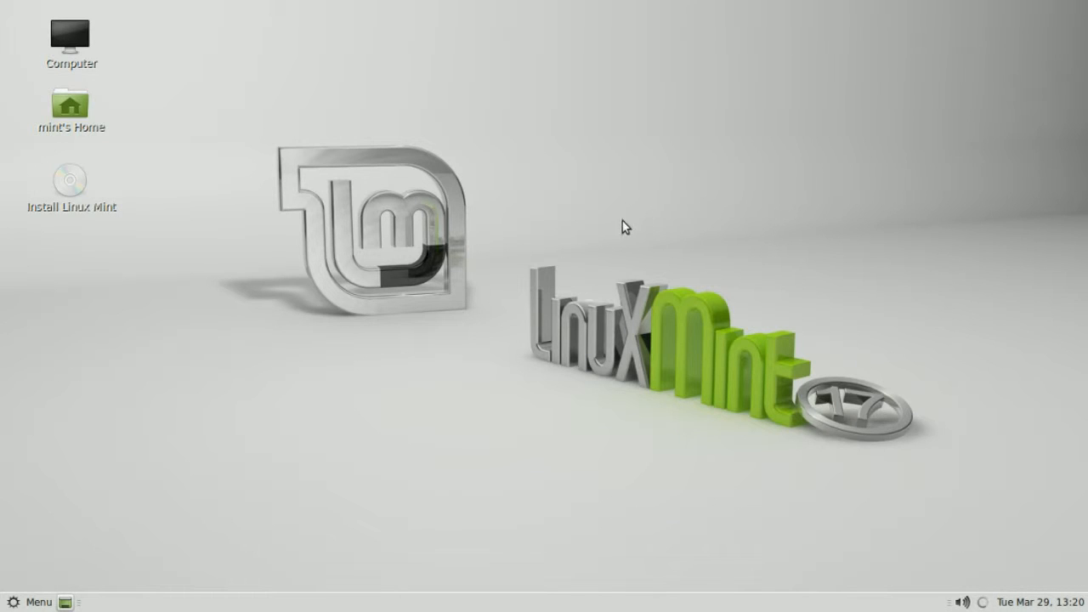
Launch the Linux Mint installer, keep English as the language and continue past the preparation checks.
left_click(72, 186)
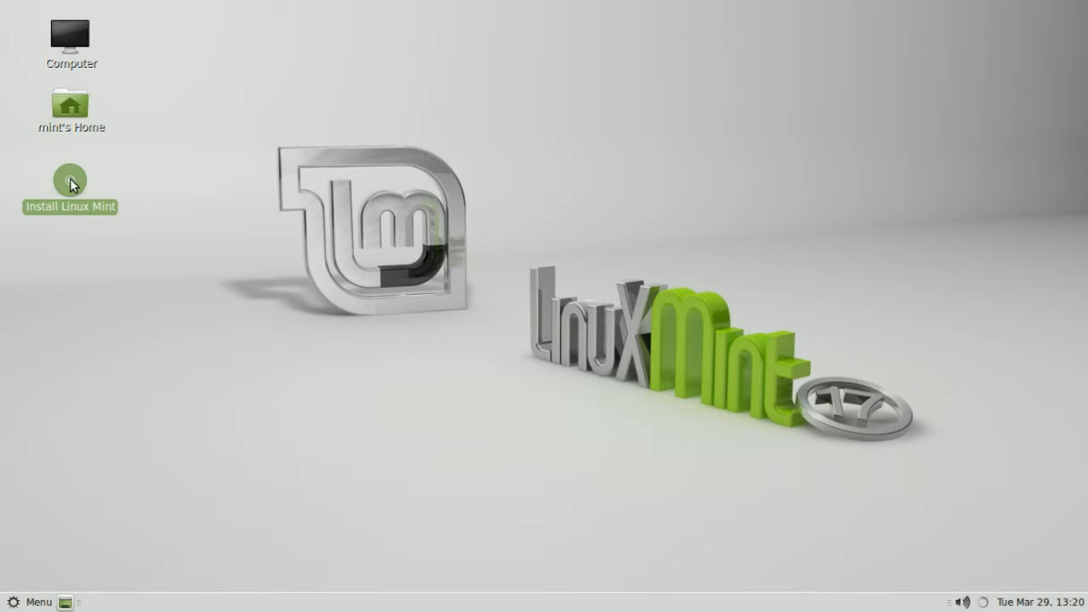
double_click(73, 185)
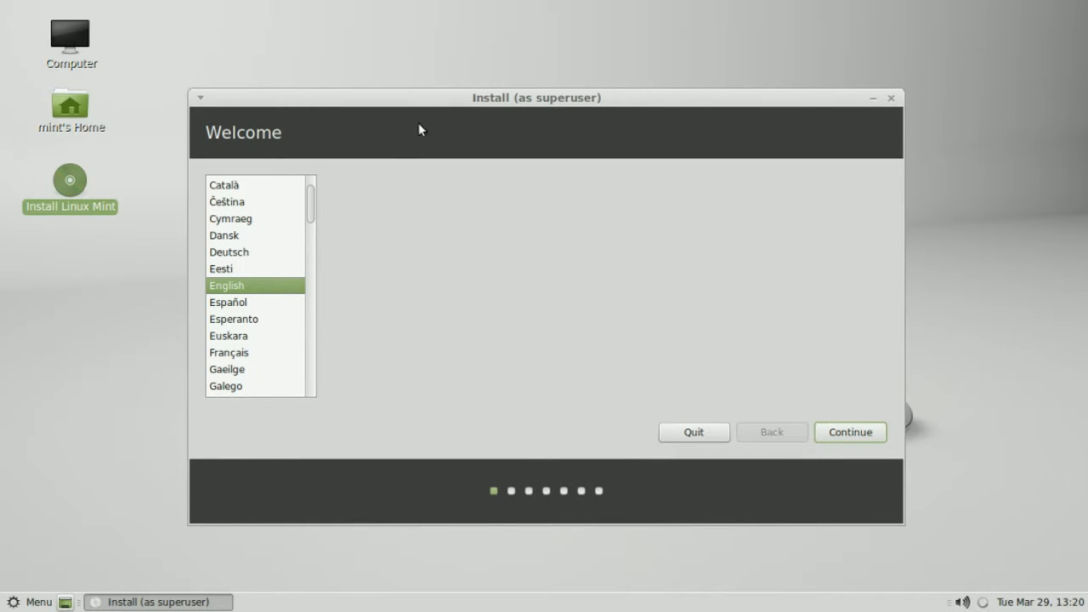
left_click_drag(492, 97, 504, 61)
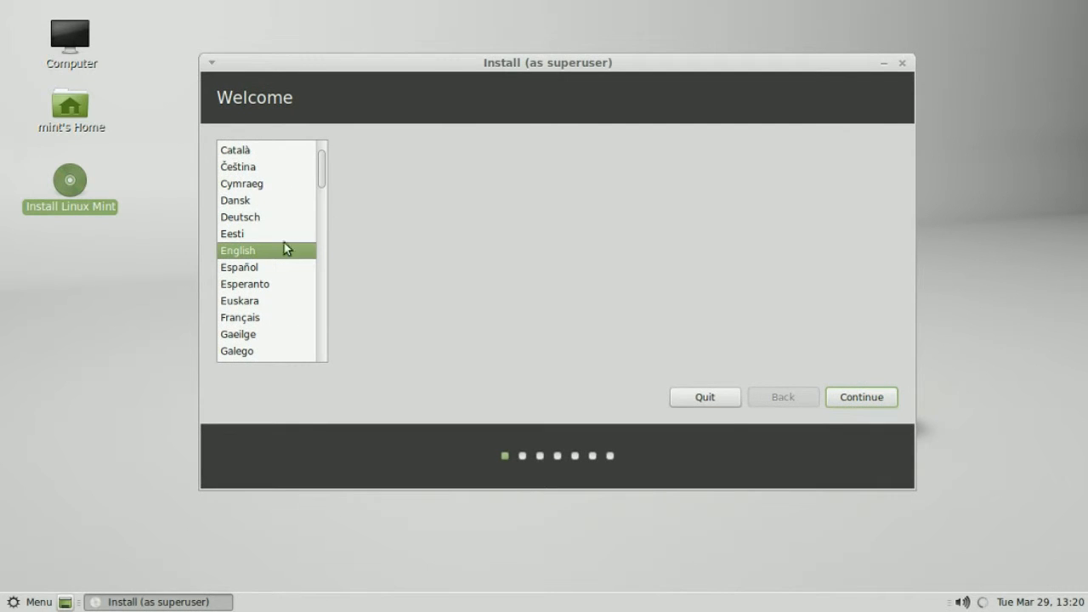
left_click(875, 408)
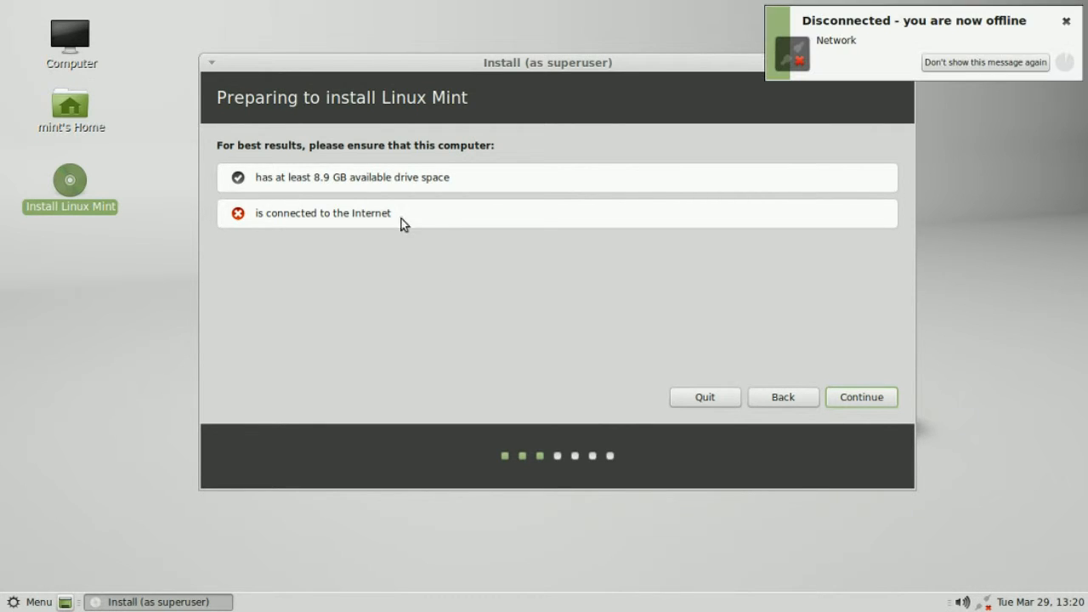
left_click(861, 397)
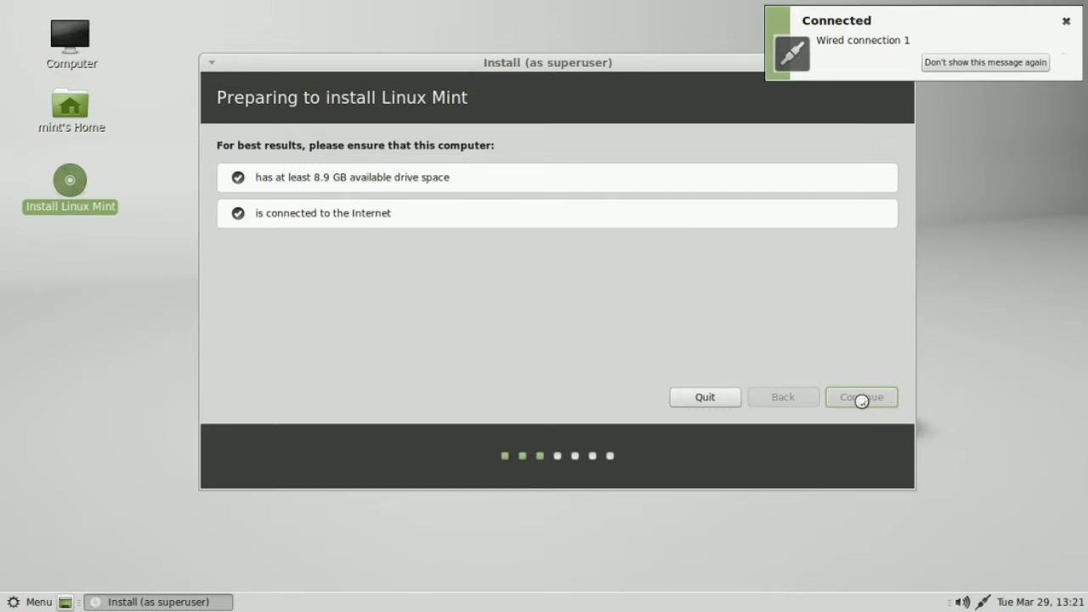
Choose to install Linux Mint alongside Windows 7, allocating 70.7 GB to the Windows files partition and 197.6 GB to Linux Mint.
left_click_drag(615, 63, 610, 87)
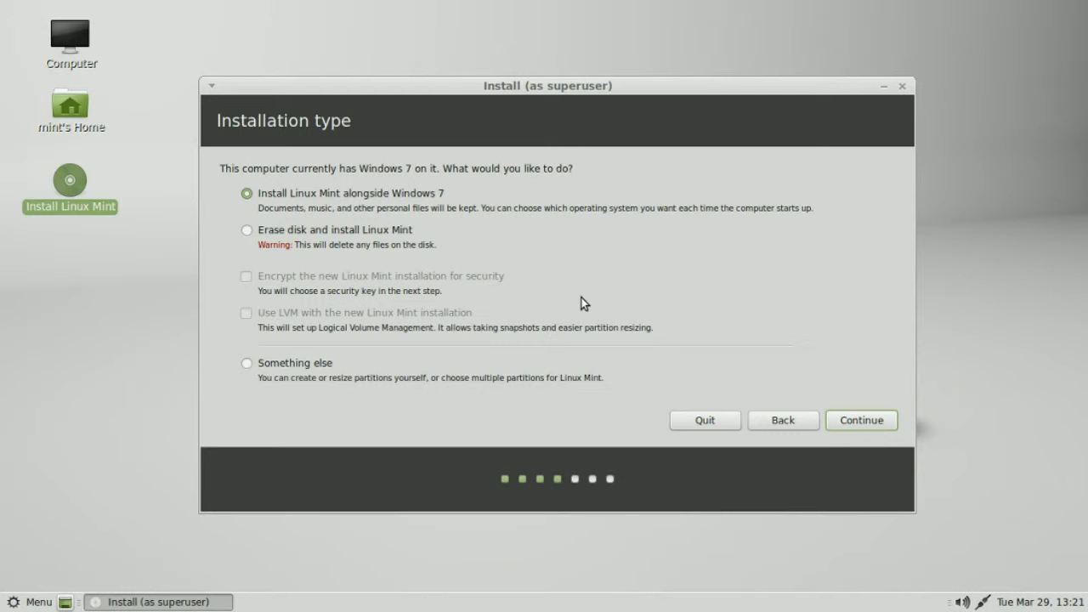
left_click_drag(589, 96, 615, 91)
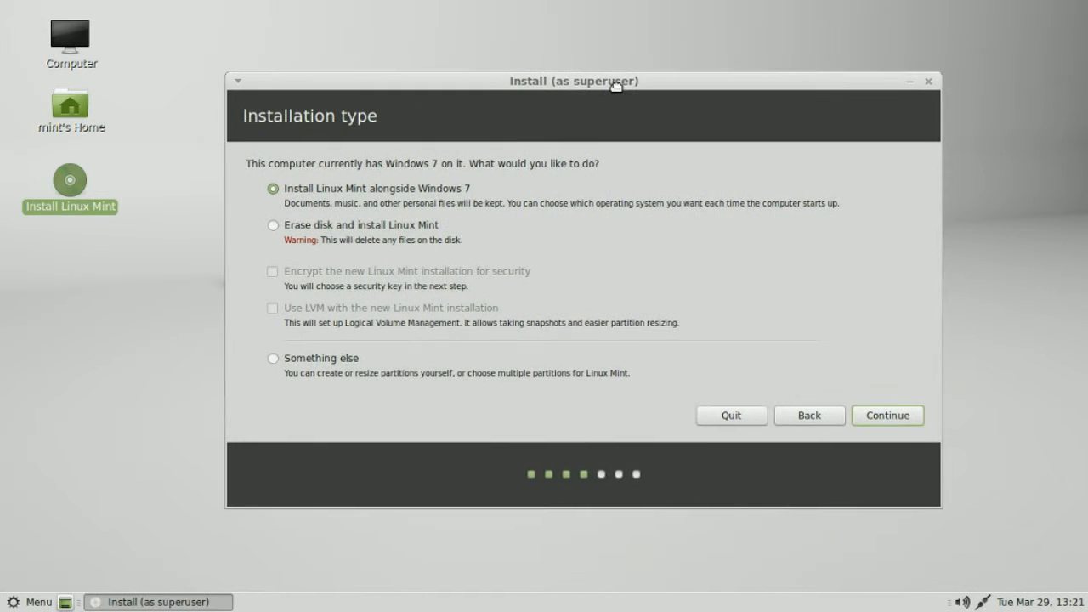
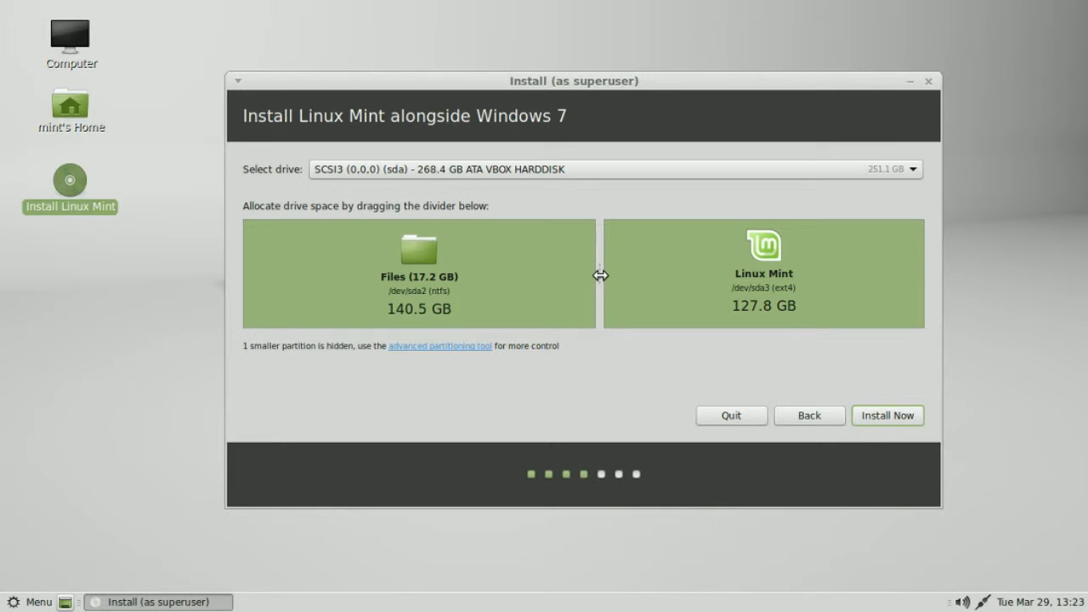
left_click_drag(600, 274, 426, 289)
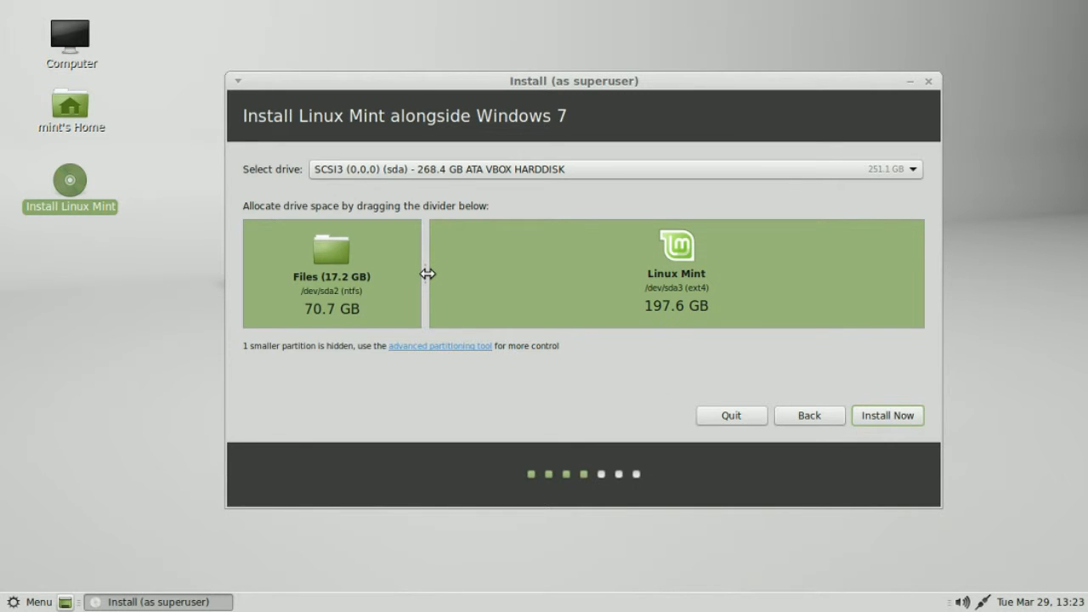
Reallocate the drive to 123.0 GB for the Windows files partition and 145.3 GB for Linux Mint, then start the installation and write the changes to disk.
left_click_drag(426, 274, 755, 297)
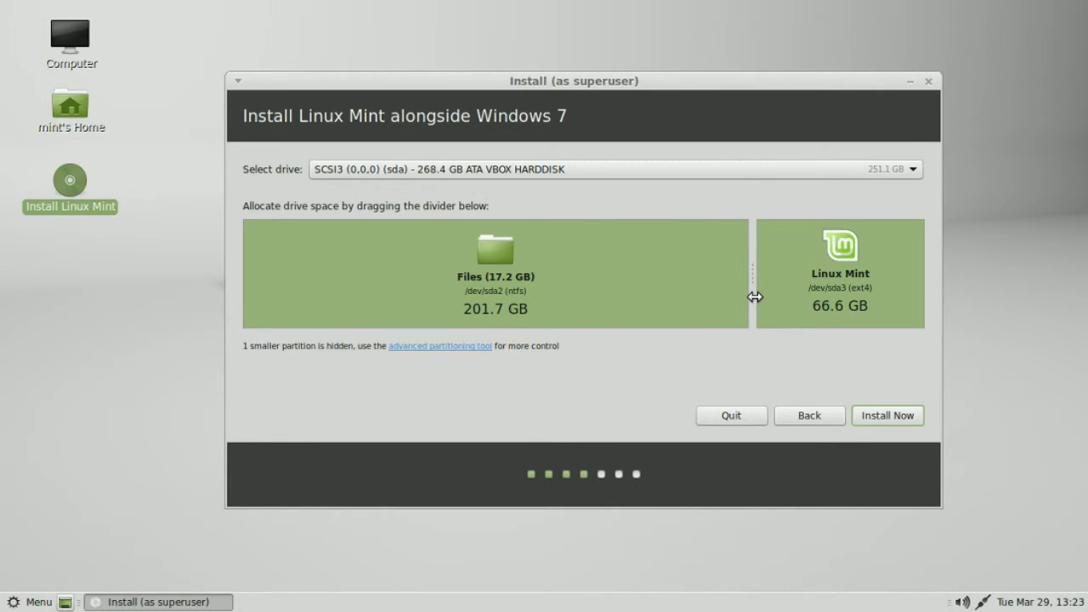
left_click_drag(756, 297, 557, 276)
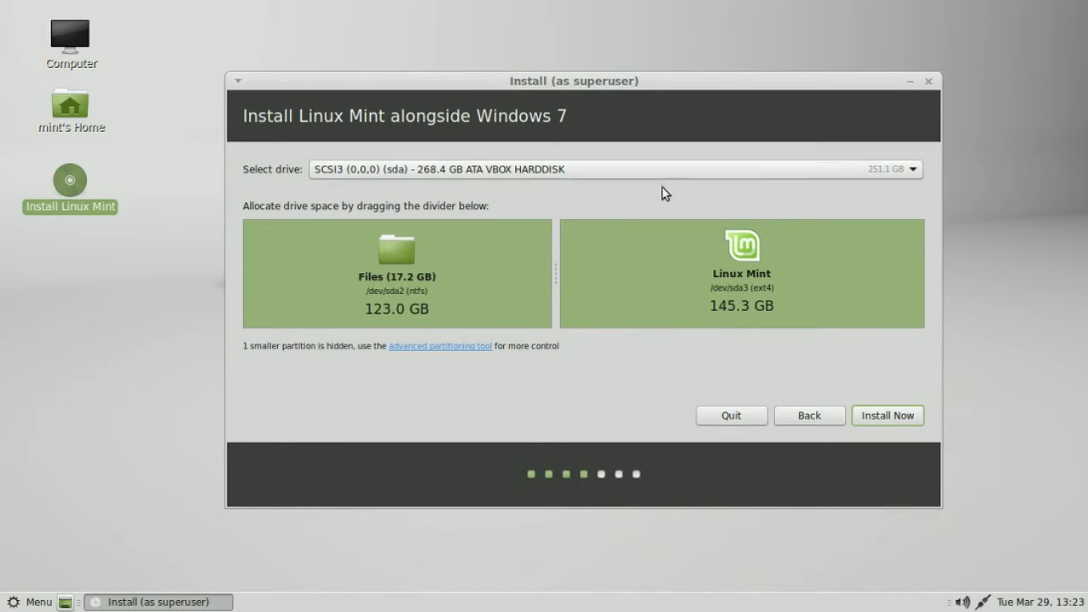
left_click(902, 422)
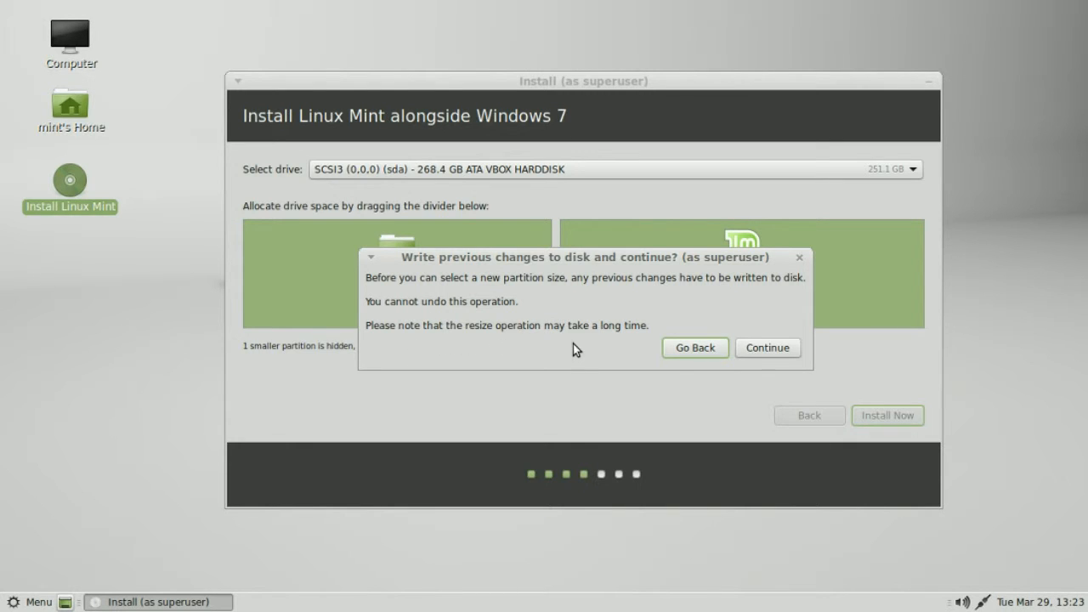
left_click(774, 349)
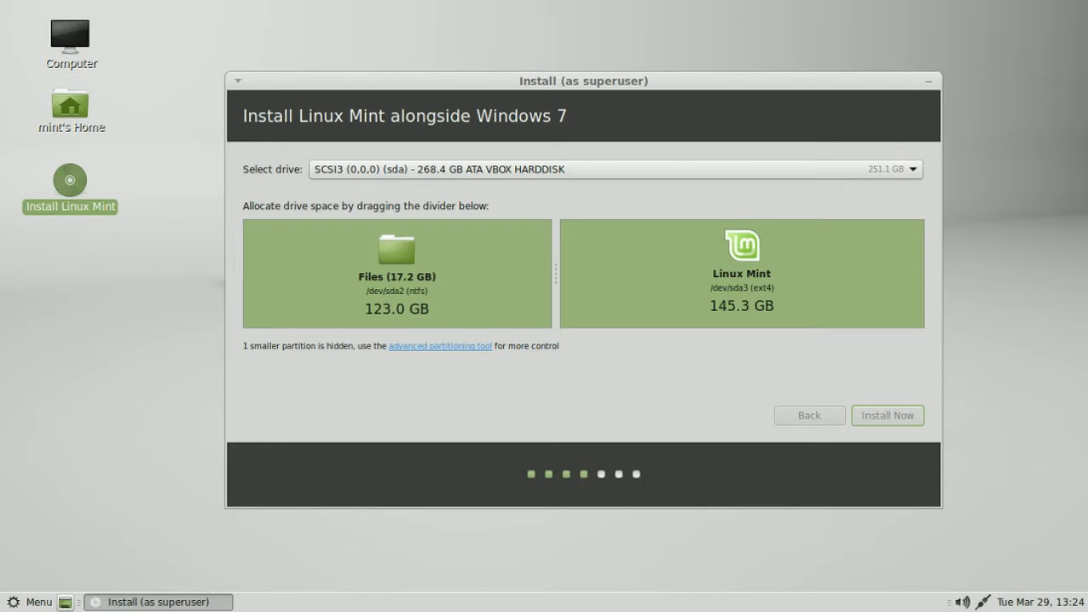
Keep London as the location and English (UK) as the keyboard layout in the installer.
left_click_drag(621, 82, 637, 83)
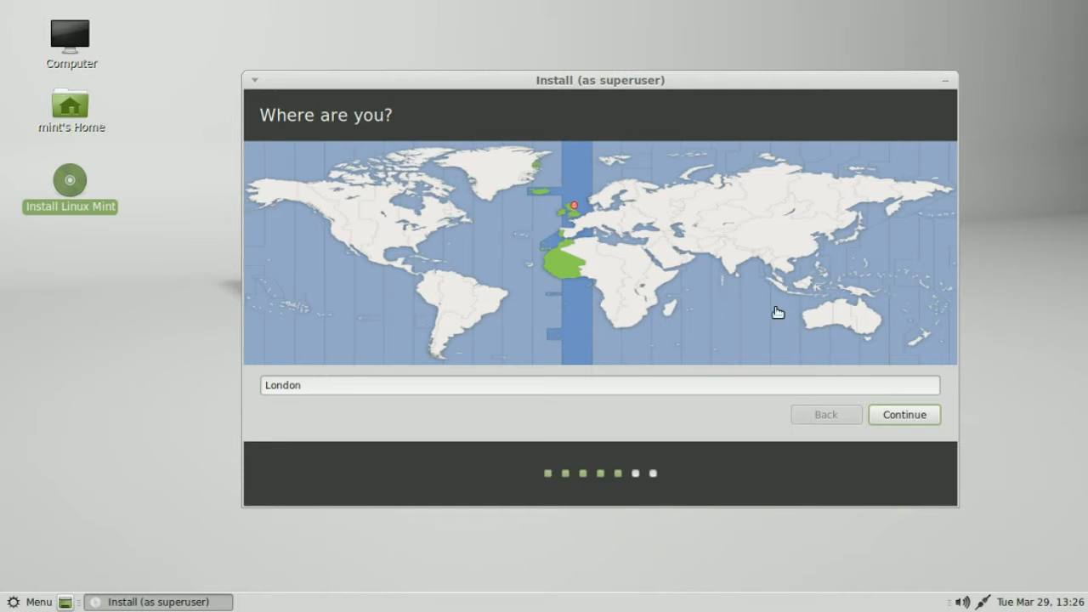
left_click(916, 415)
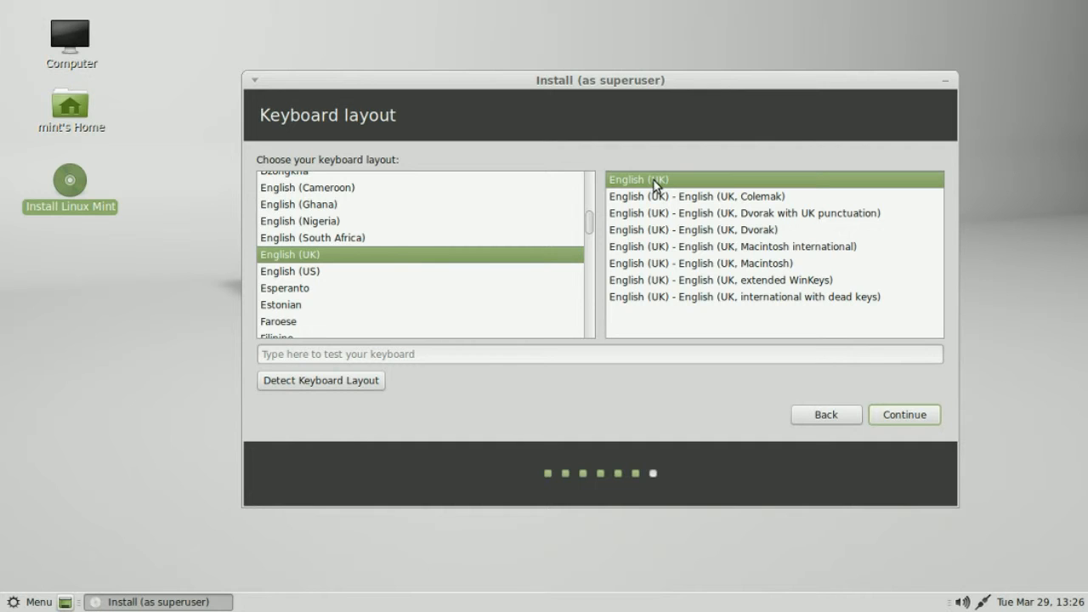
left_click(901, 417)
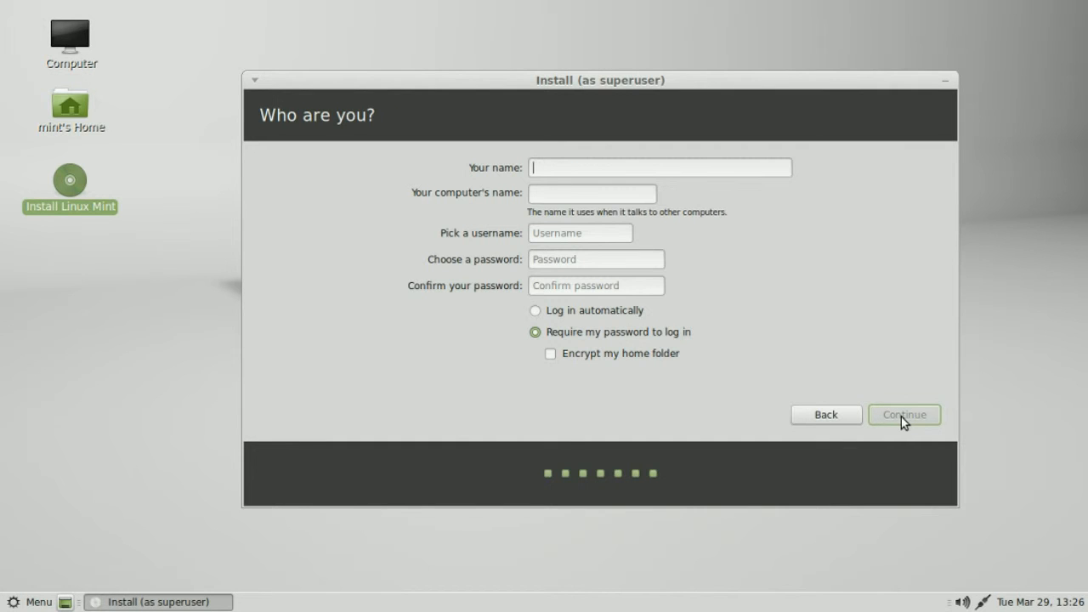
Enter the account holder's full name in the installer's user details form.
left_click_drag(565, 80, 607, 97)
left_click(623, 180)
type("CHr")
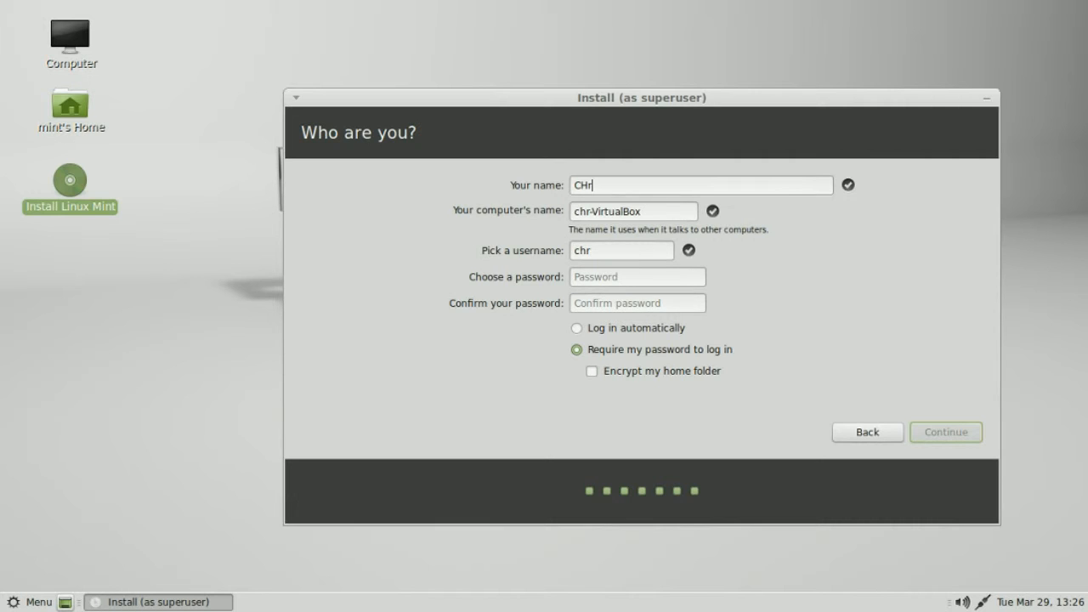
key("BackSpace")
key("BackSpace")
type("hrist")
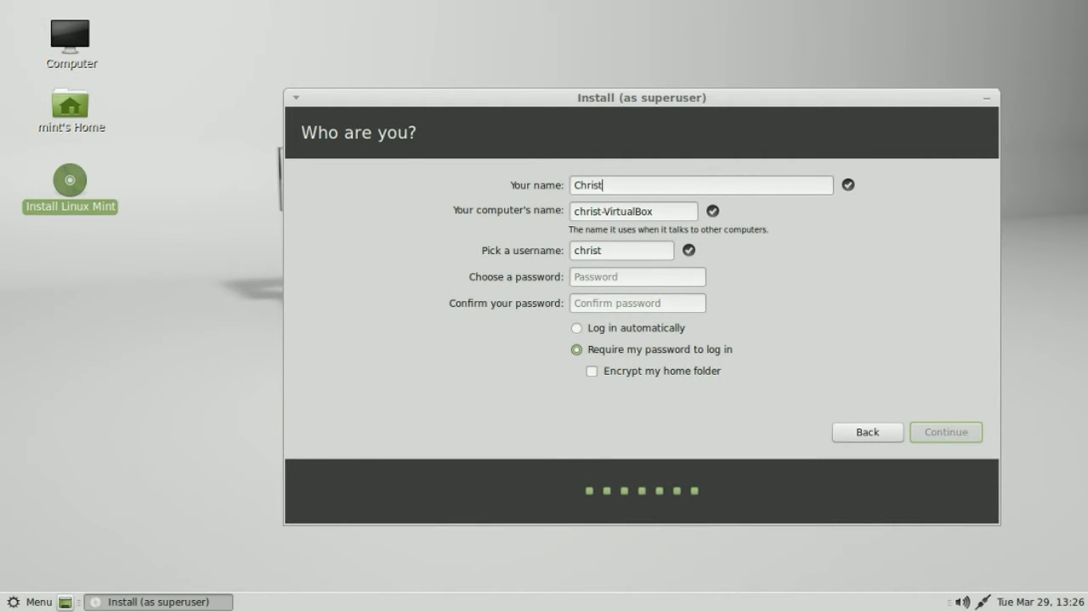
type("opher Lee")
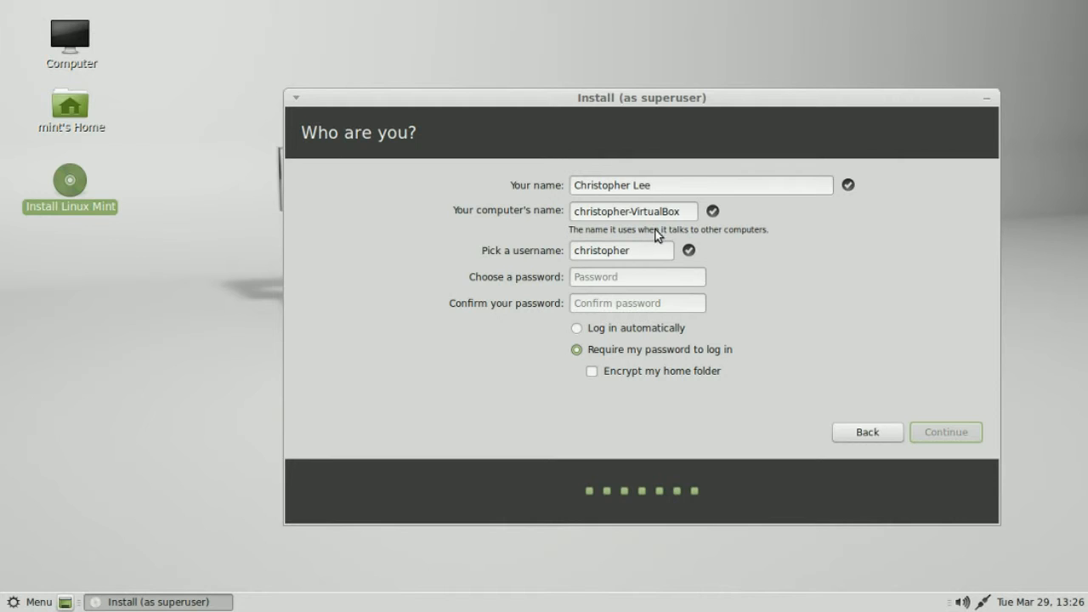
Replace the suggested username with a shorter one, keeping the automatically derived computer name.
key("Tab")
key("Tab")
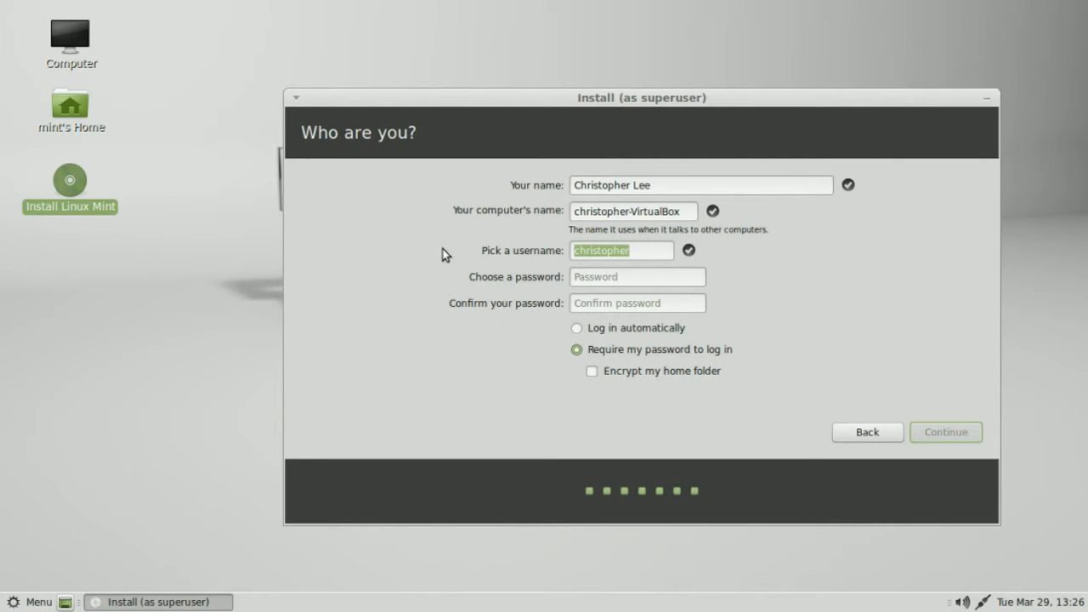
type("v")
key("BackSpace")
type("chris")
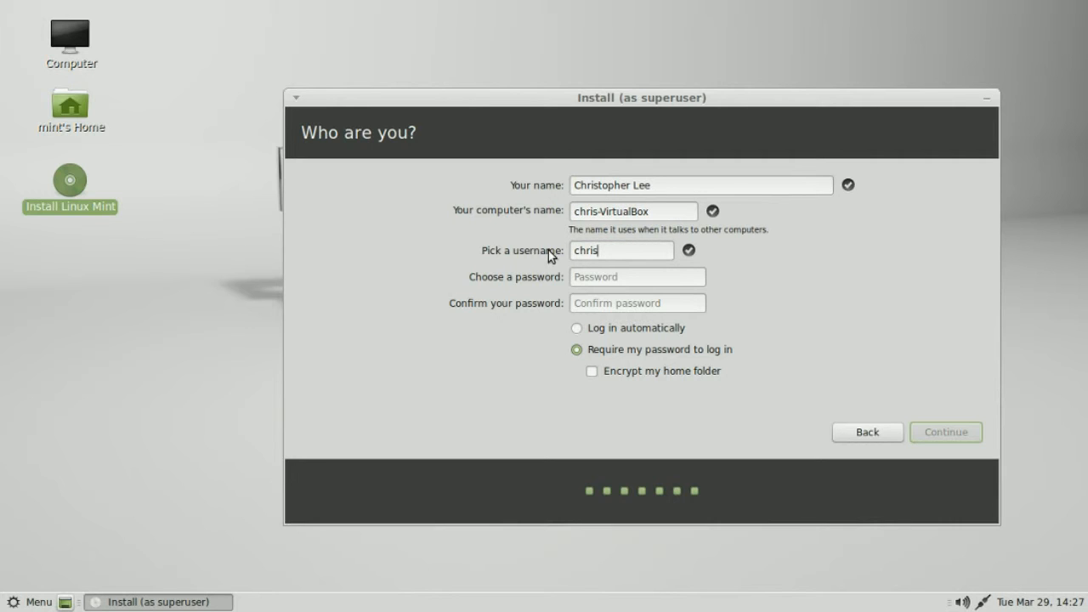
Enter and confirm the account password, keep the password required for login, and continue the installation.
left_click(612, 274)
type("•••••••••••")
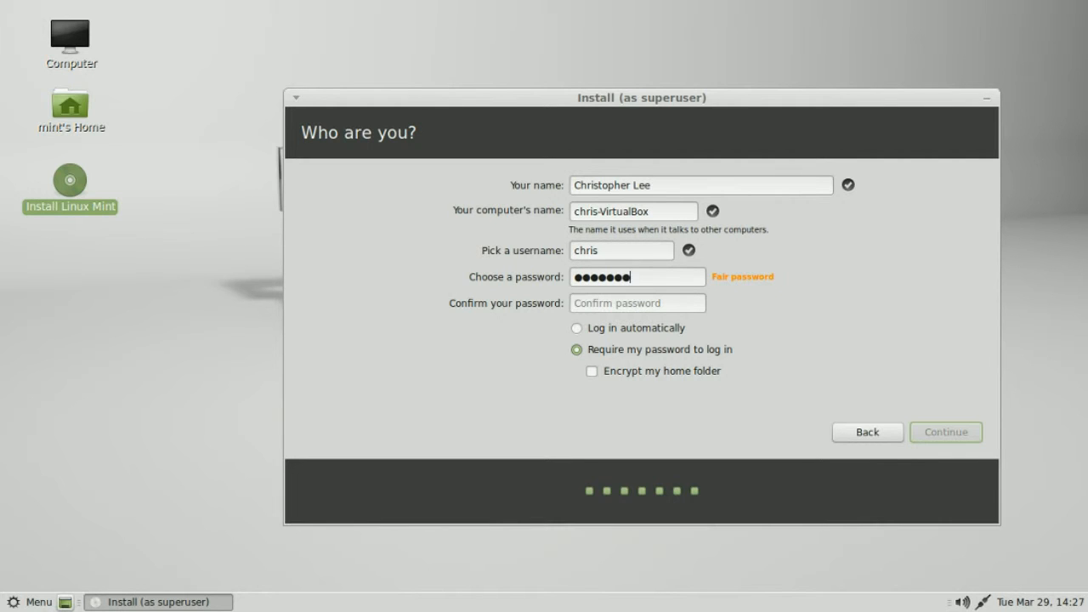
left_click(649, 301)
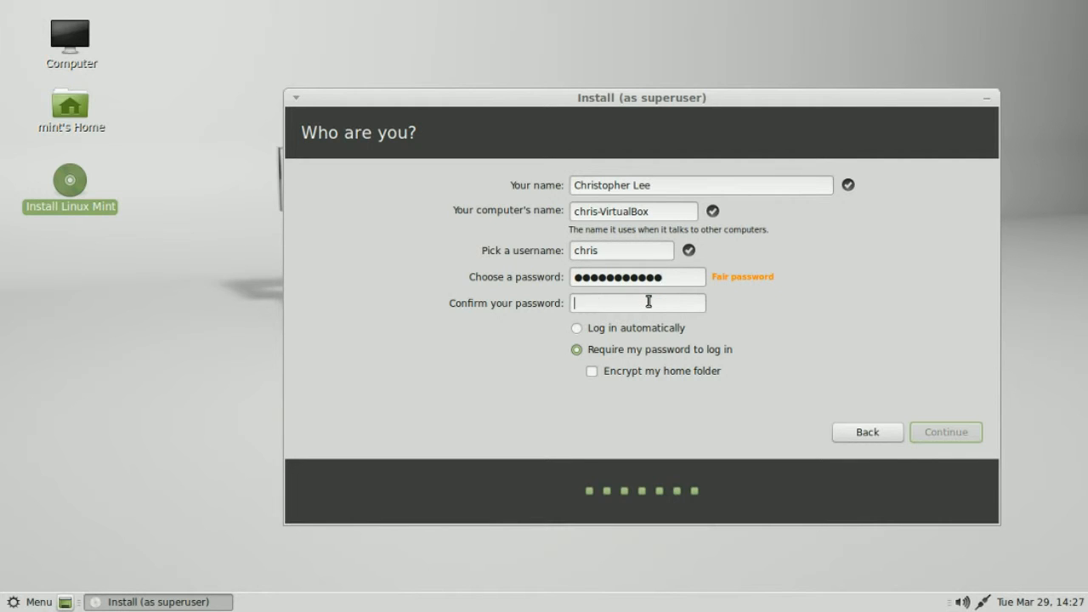
type("••••••••••••")
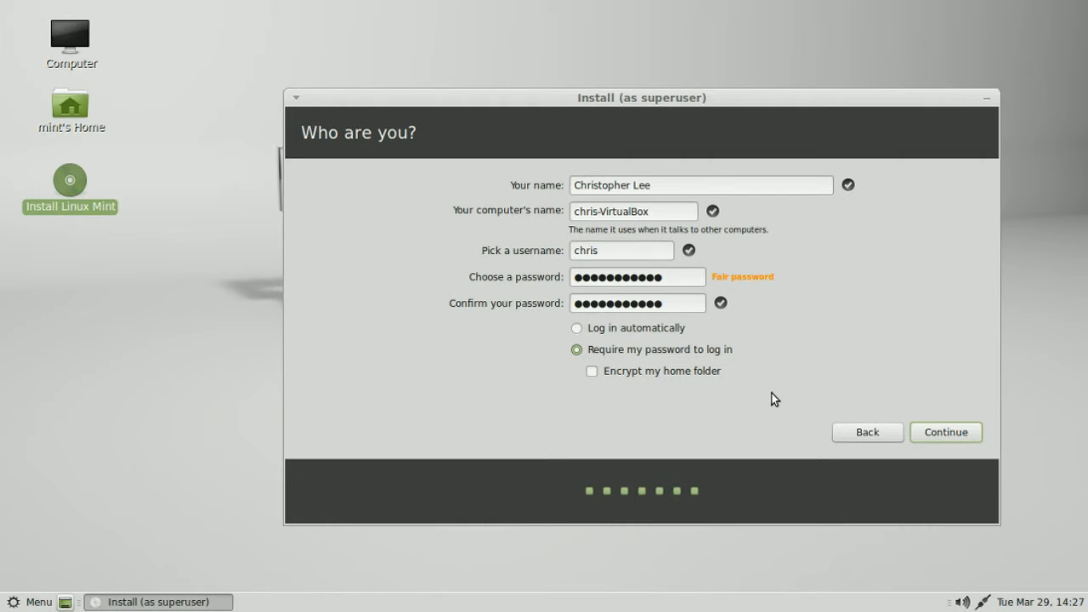
left_click(960, 434)
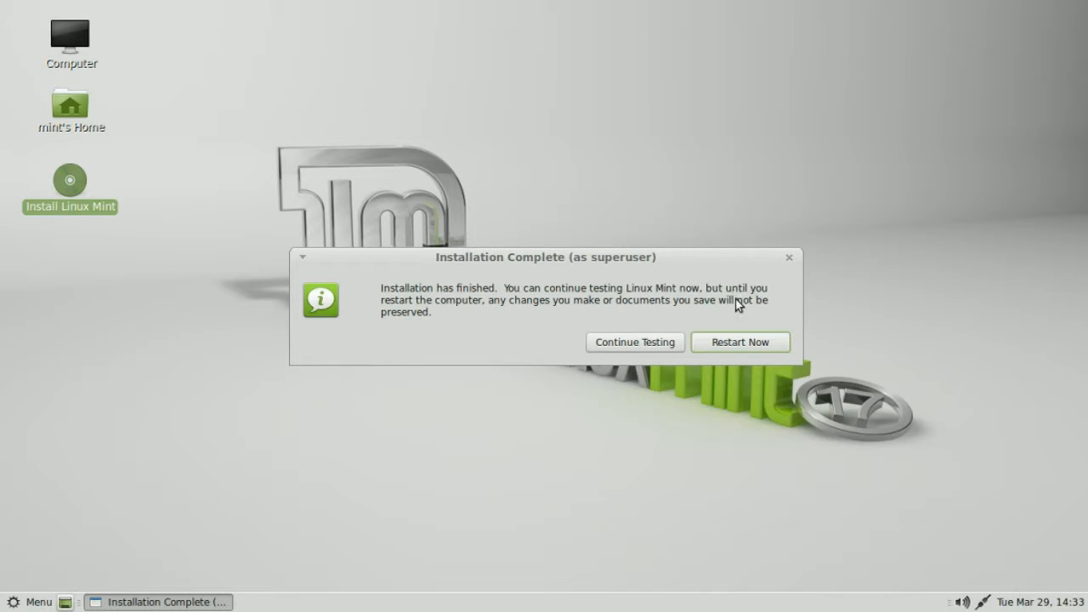
Restart the computer after the finished installation, dismiss the mouse integration notice and continue past the installation media removal prompt.
left_click(738, 350)
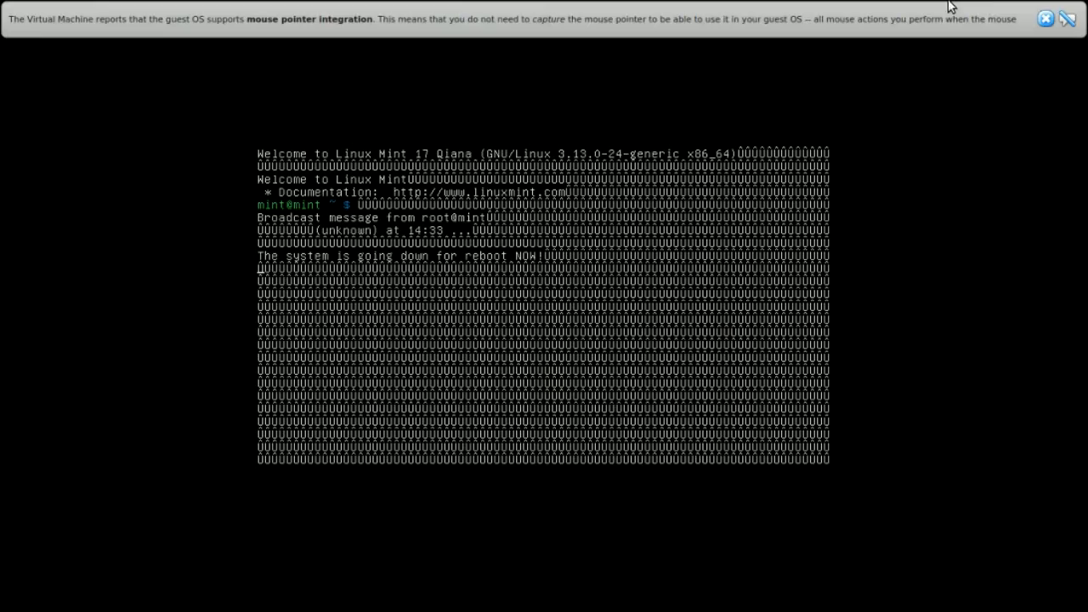
left_click(1045, 19)
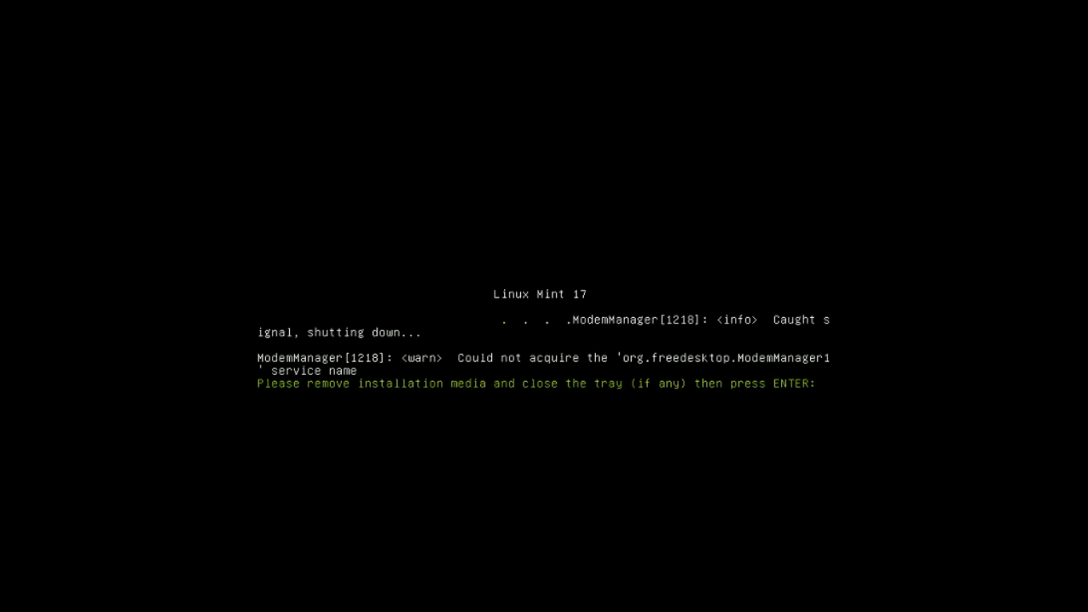
key("Return")
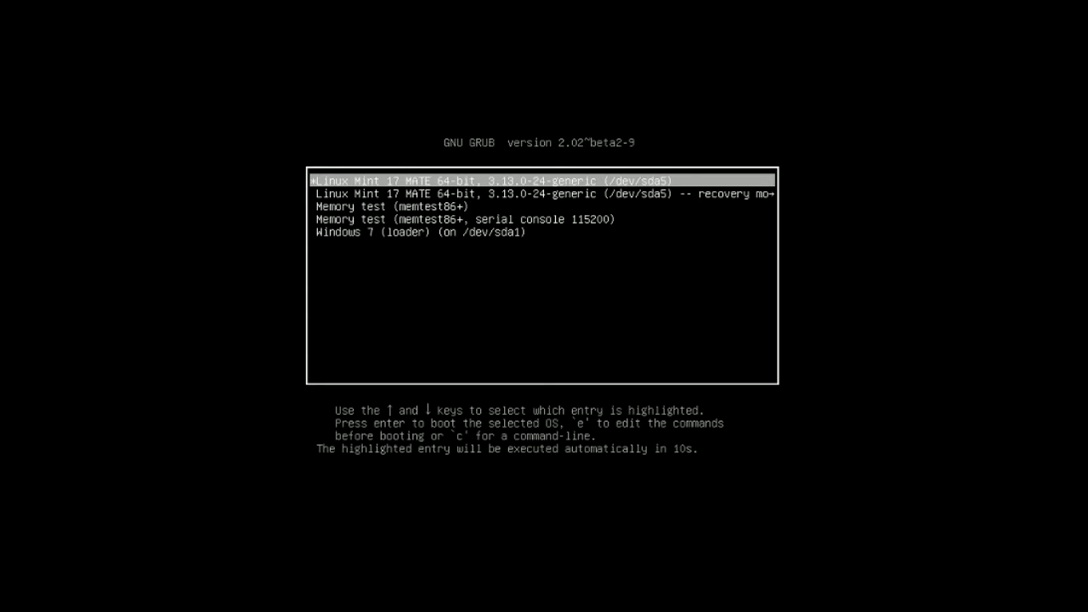
Look through the GRUB boot entries down to the Windows 7 loader, then boot the regular Linux Mint 17 MATE 64-bit entry.
key("Down")
key("Up")
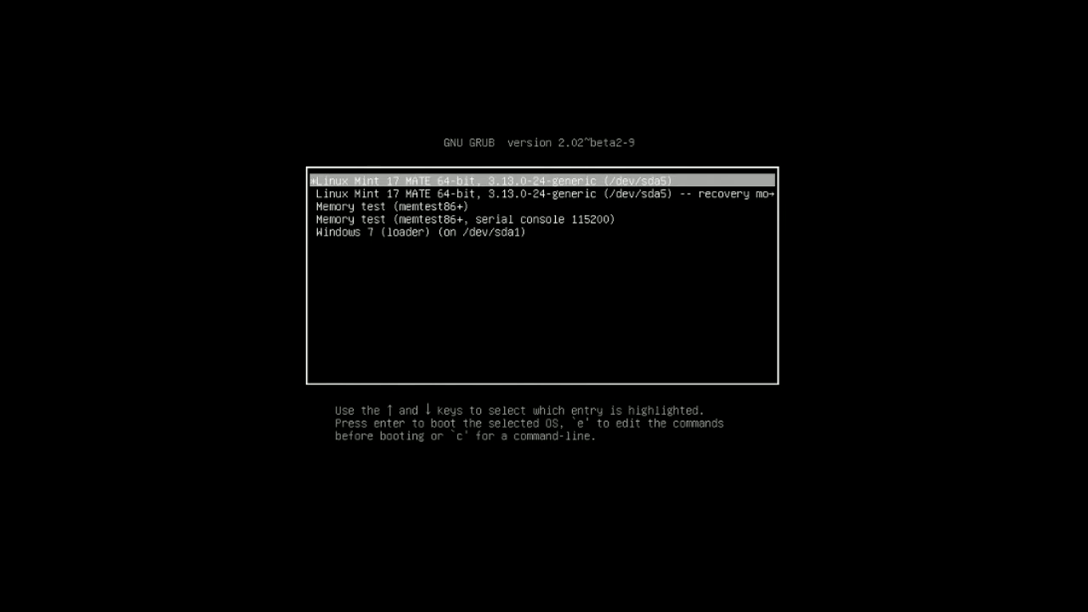
key("Down")
key("Down")
key("Down")
key("Down")
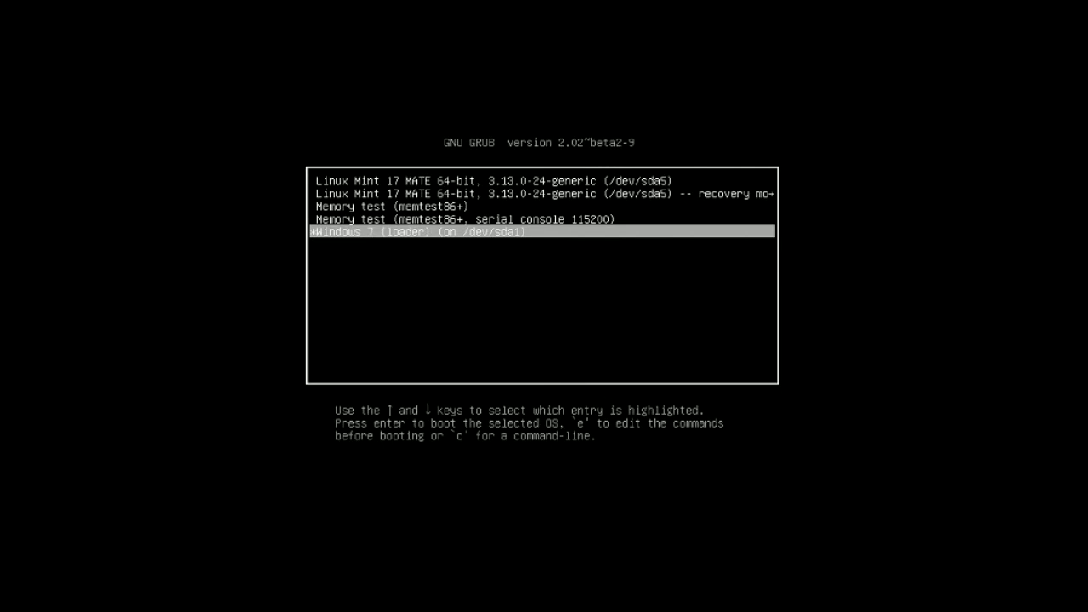
key("Up")
key("Up")
key("Up")
key("Up")
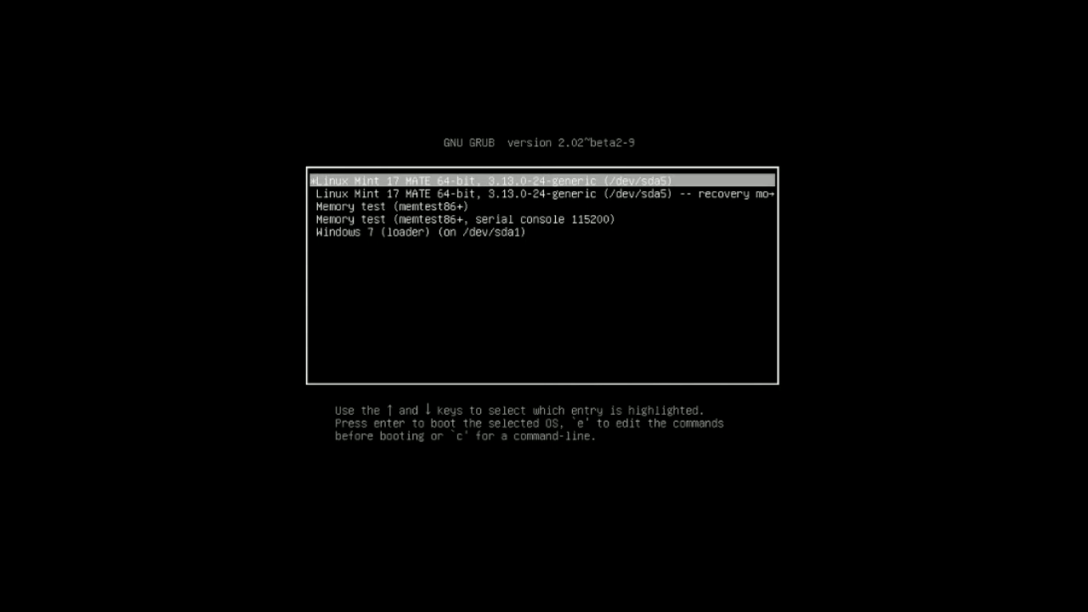
key("Return")
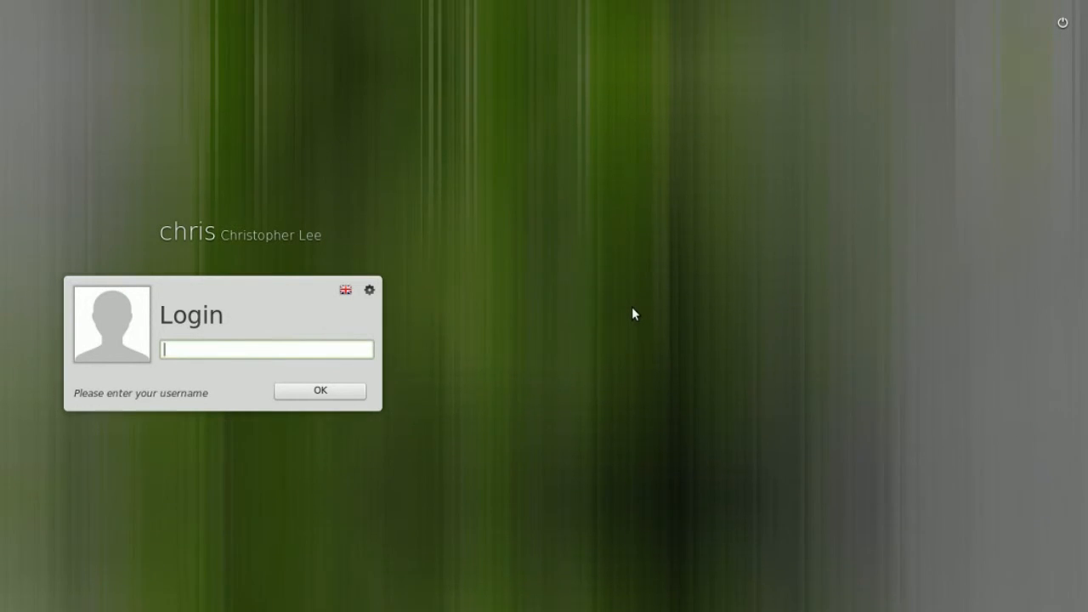
Log in to Linux Mint by selecting the new user account and entering its password.
left_click(194, 236)
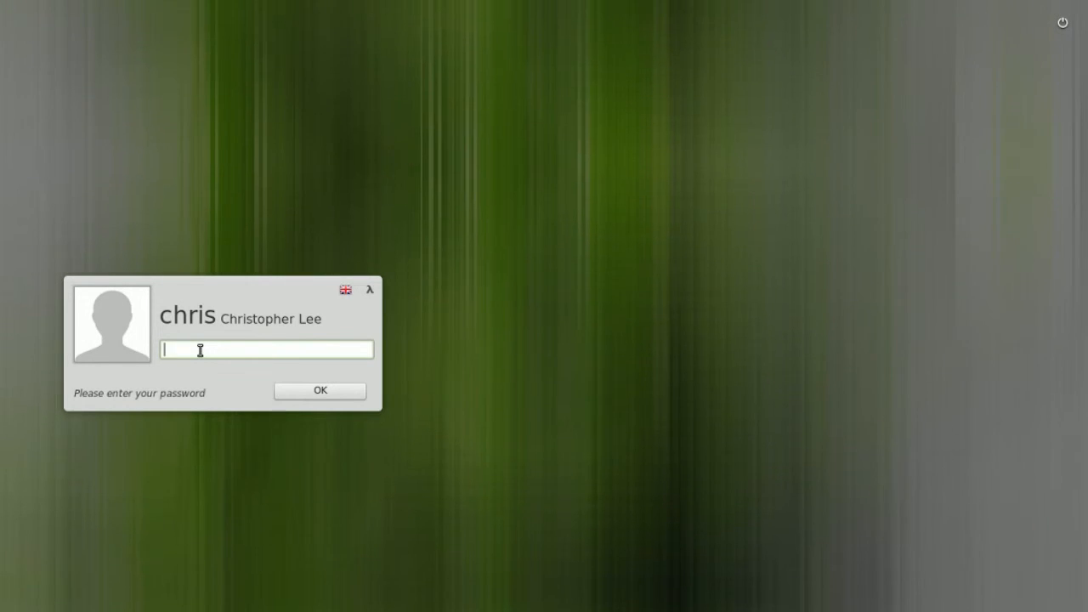
type("••••")
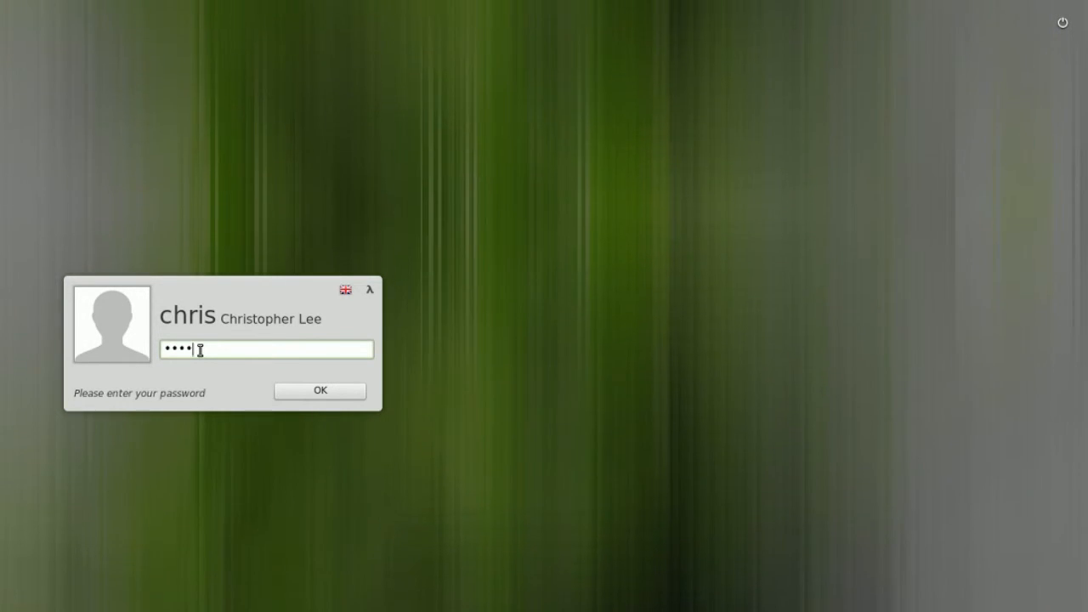
key("BackSpace")
key("BackSpace")
key("BackSpace")
key("BackSpace")
type("••••••••••")
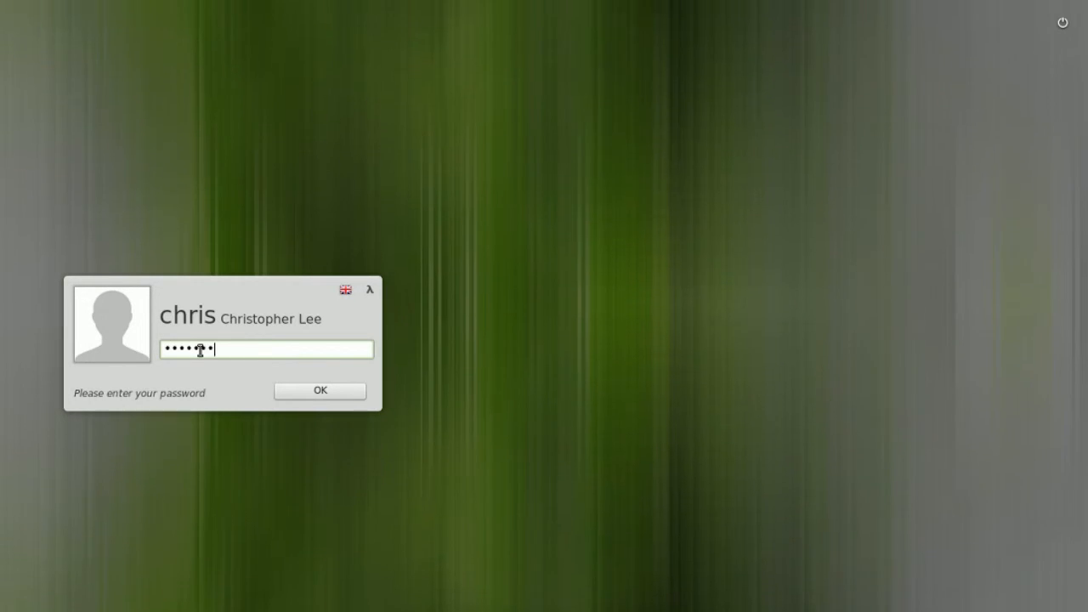
key("Return")
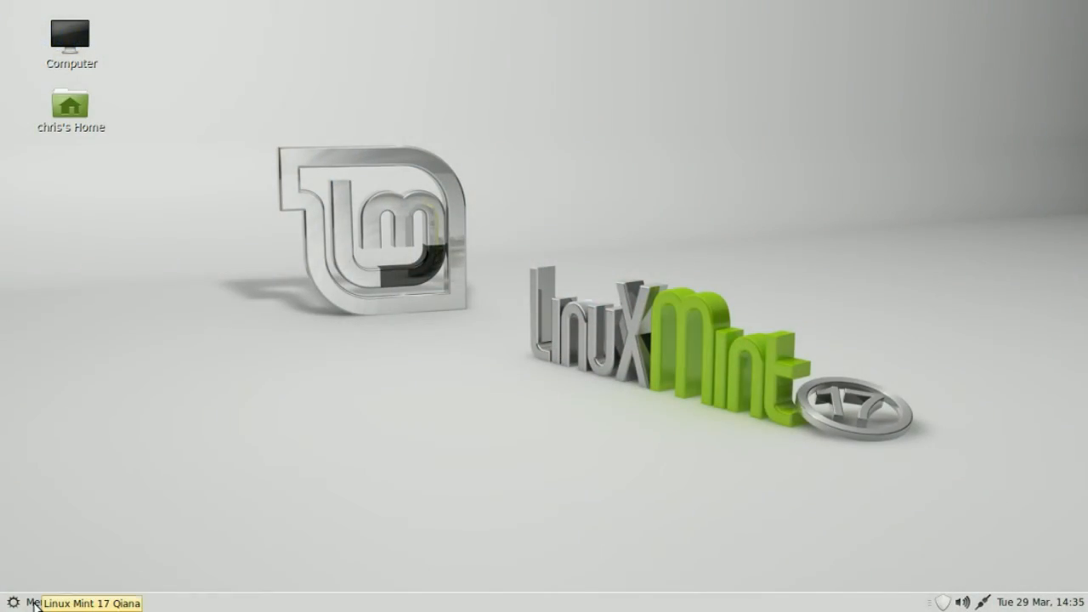
Restart the machine from the Linux Mint desktop and dismiss the mouse integration notice.
left_click(34, 604)
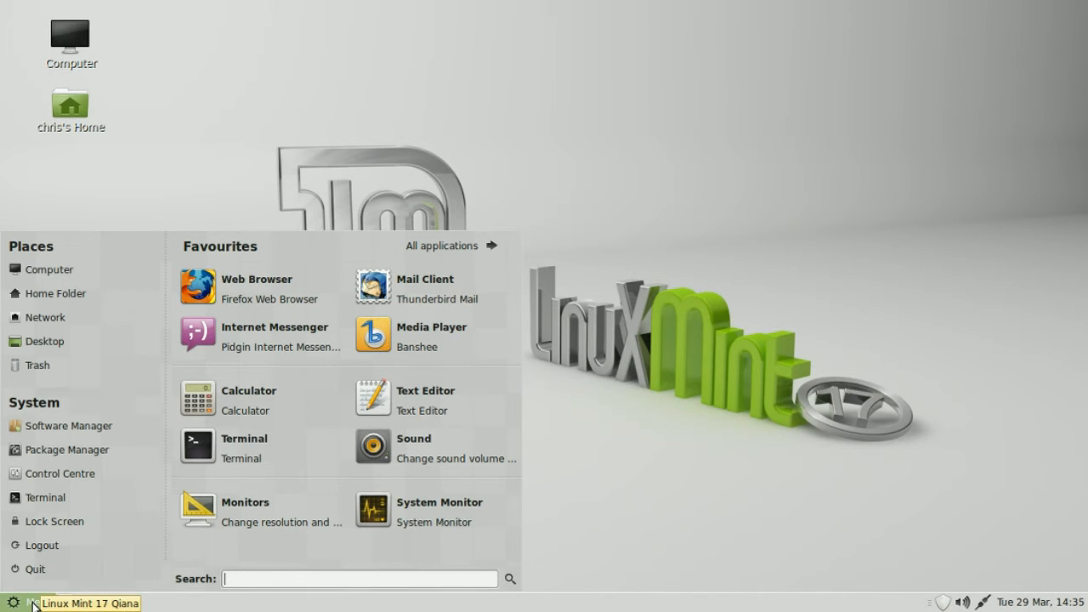
left_click(42, 574)
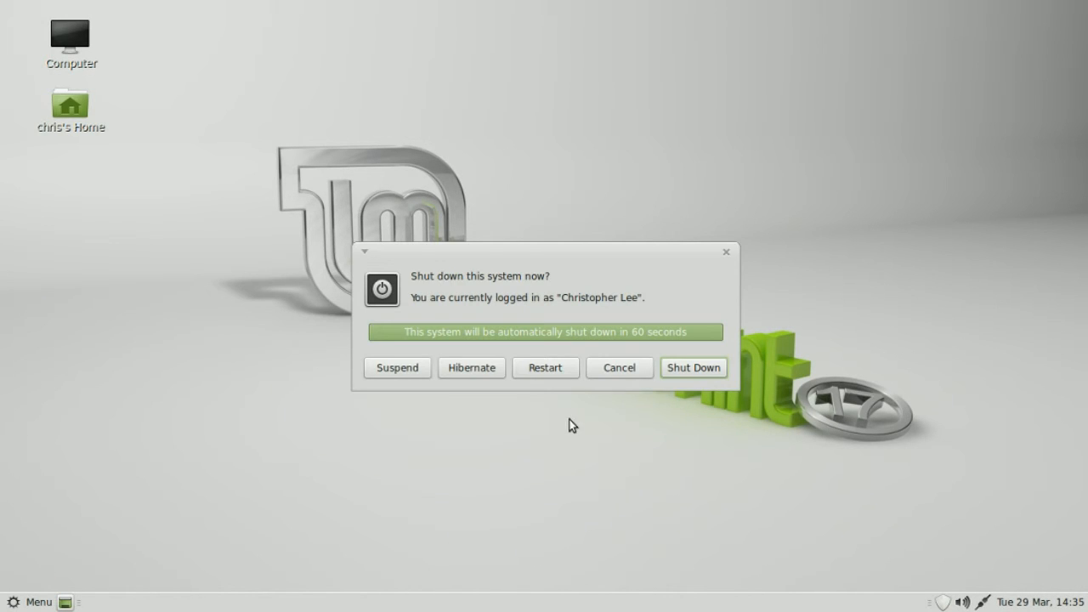
left_click(545, 368)
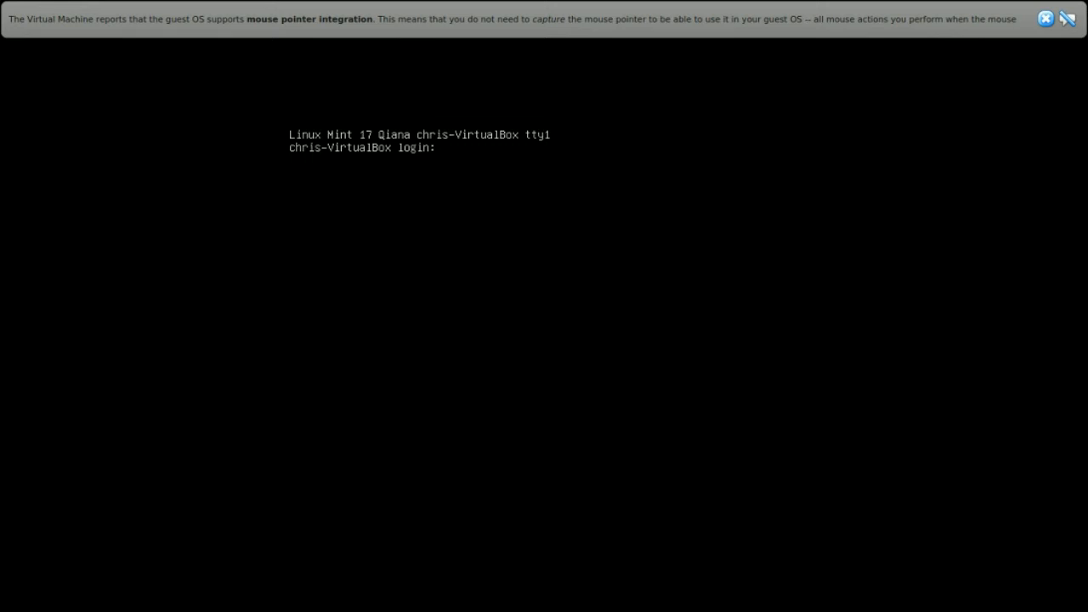
left_click(1046, 19)
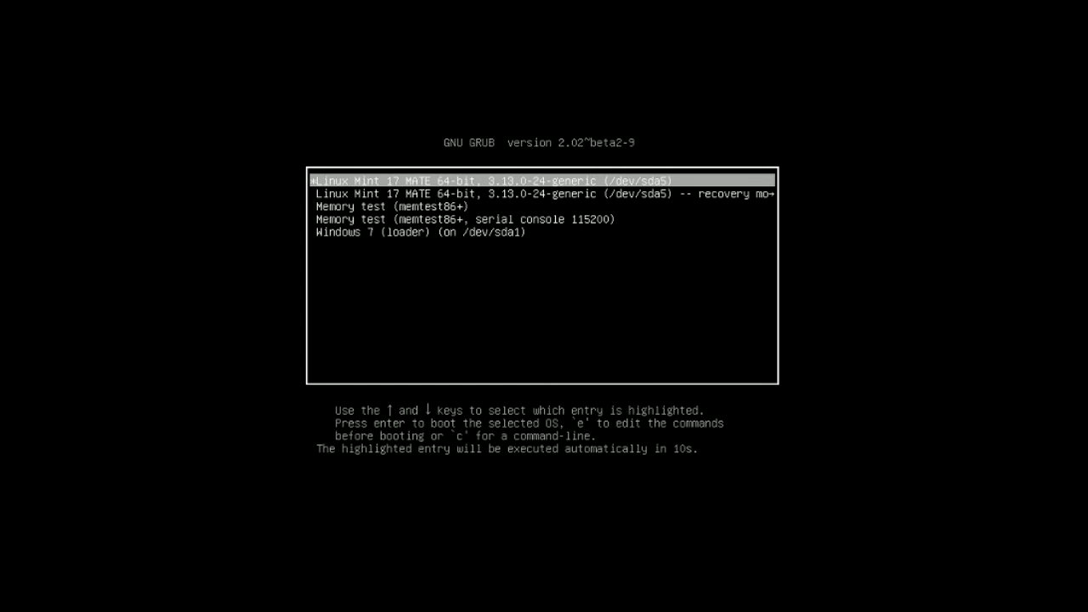
Boot the Windows 7 (loader) entry on /dev/sda1 from the GRUB menu.
key("Up")
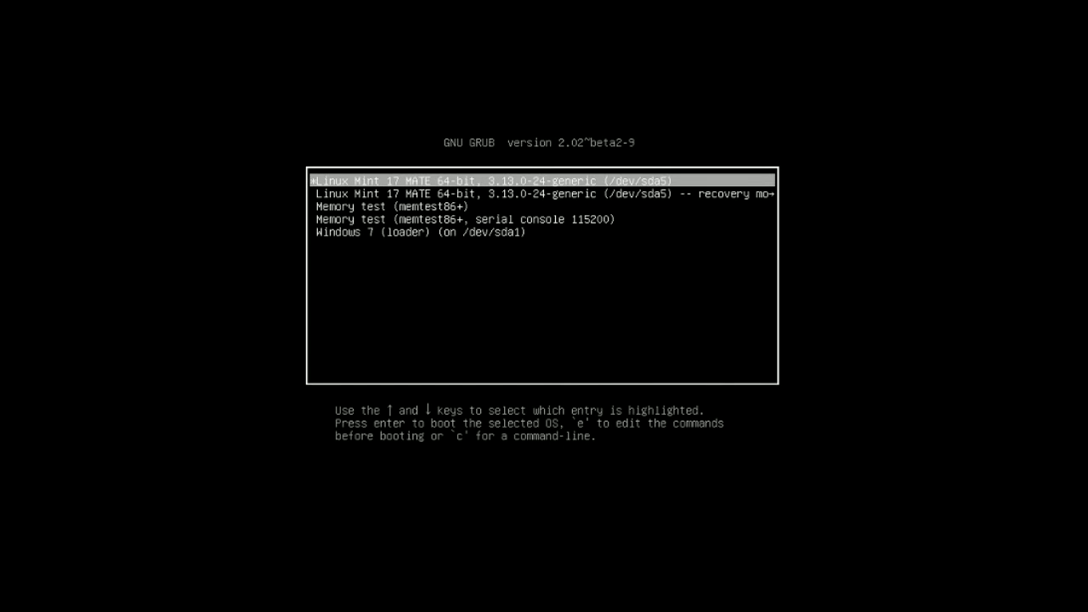
key("Down")
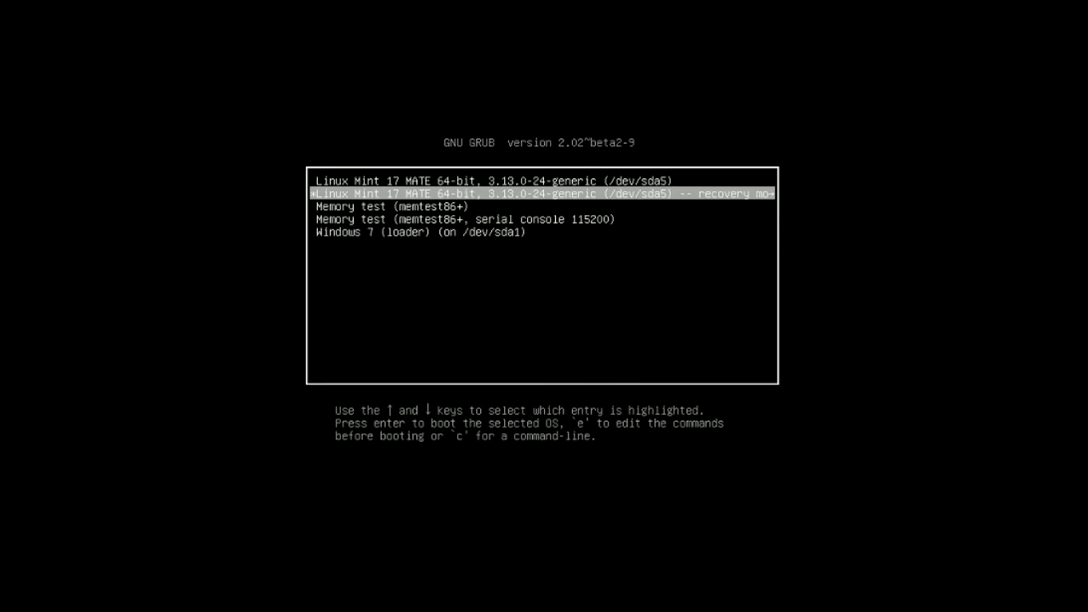
key("Down")
key("Down")
key("Down")
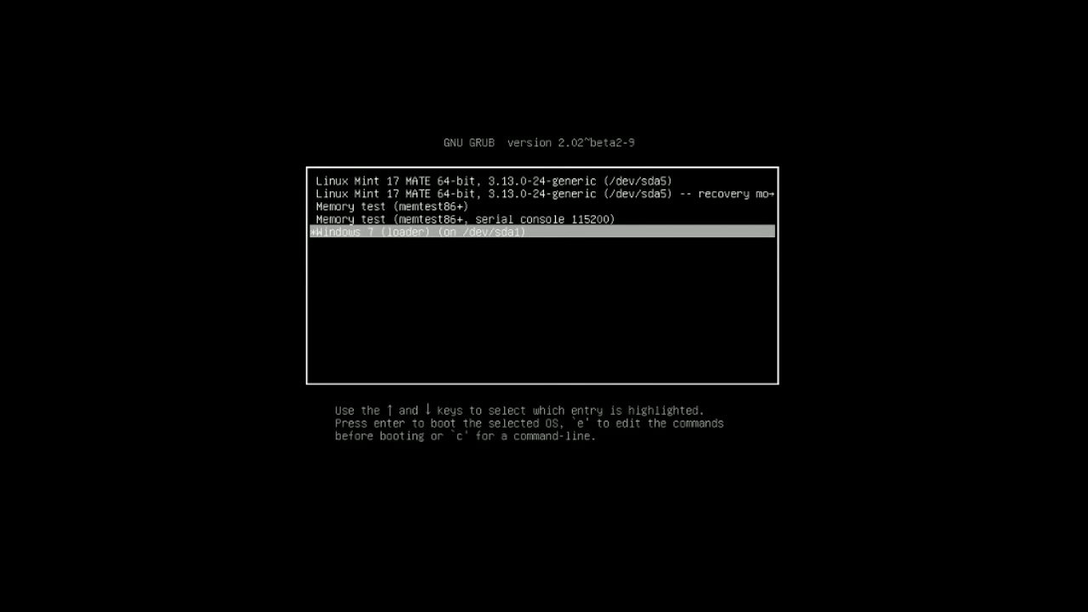
key("Return")
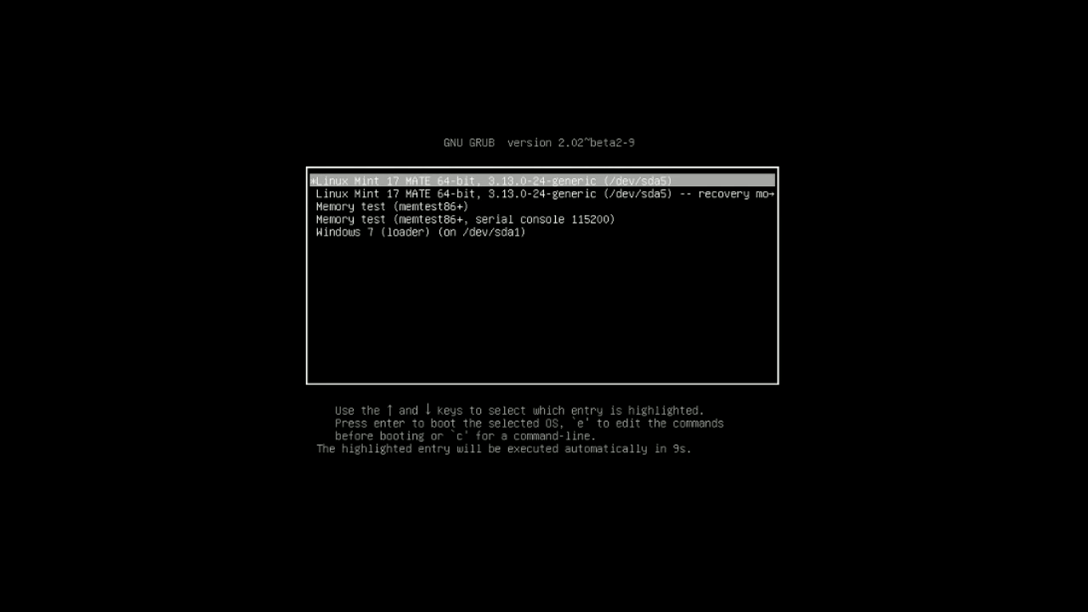
Boot Windows 7 once more from the GRUB menu after the reboot and proceed to its welcome screen.
key("Down")
key("Down")
key("Down")
key("Down")
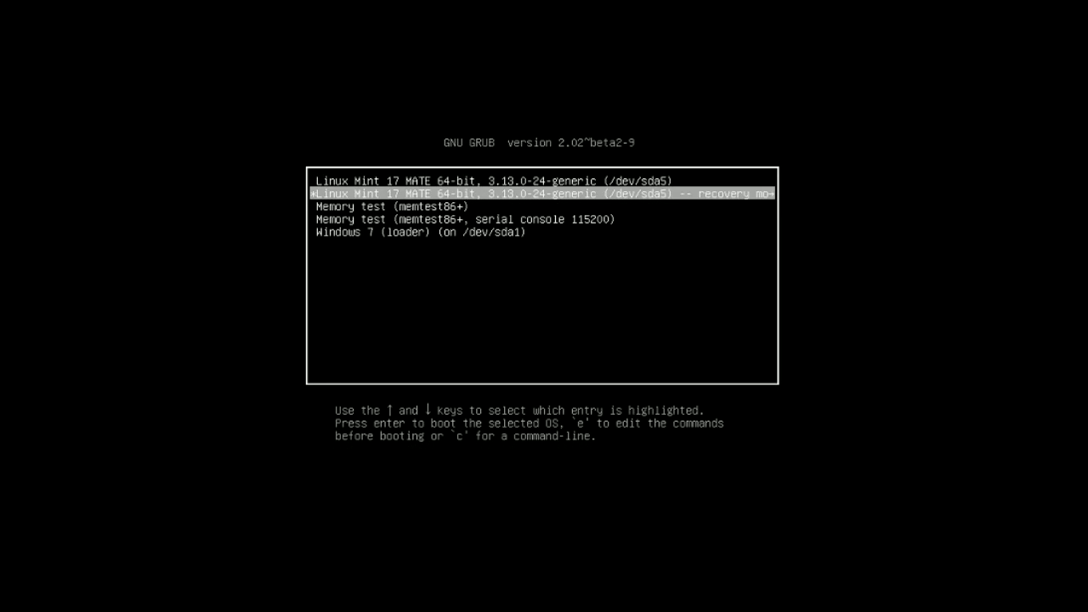
key("Return")
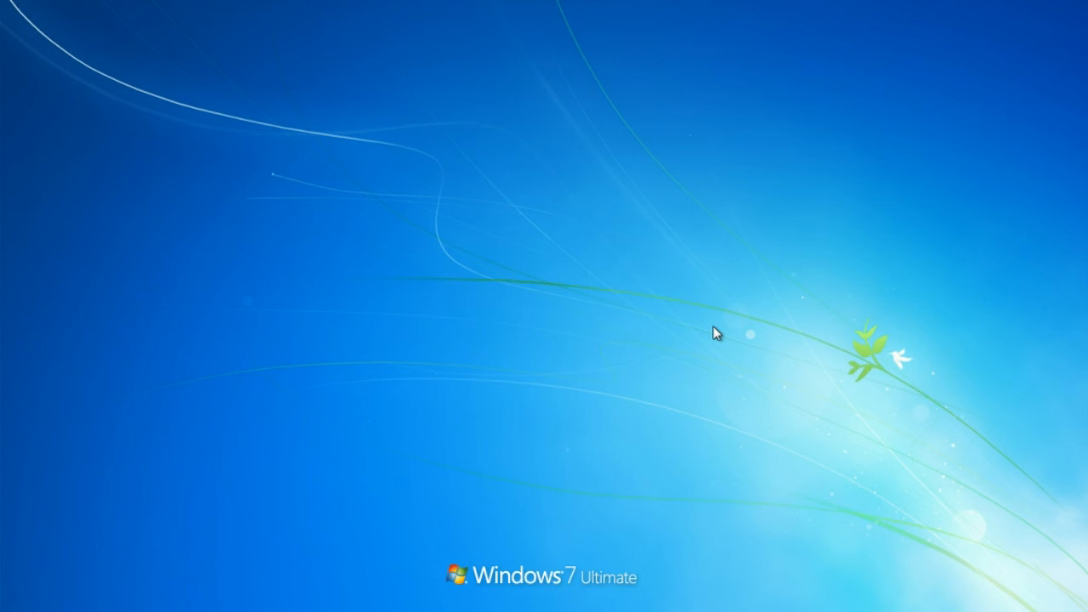
left_click(478, 368)
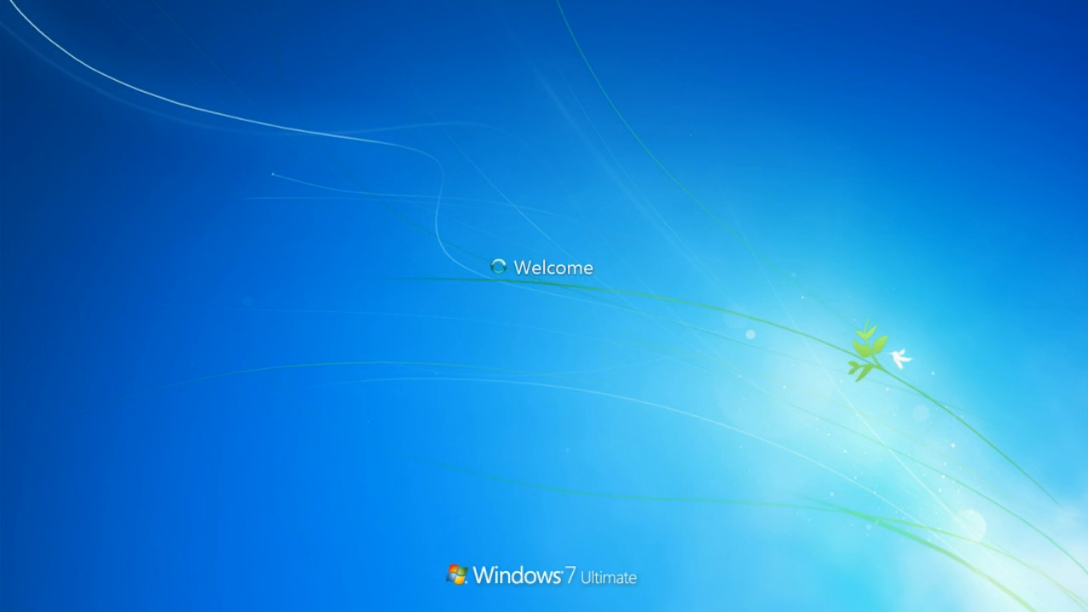